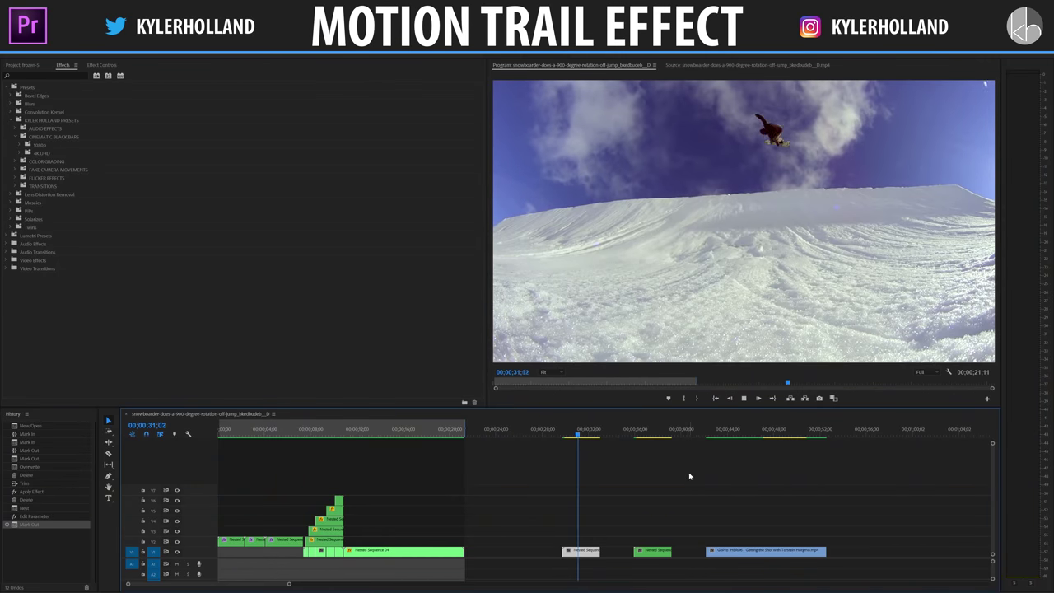
Step: Preview the nested snowboard clip near 30 seconds and move it earlier in the timeline by about 1.4 seconds
{"action": "left_click_drag", "start_coordinate": [584, 434], "coordinate": [563, 434]}
{"action": "key", "text": "space"}
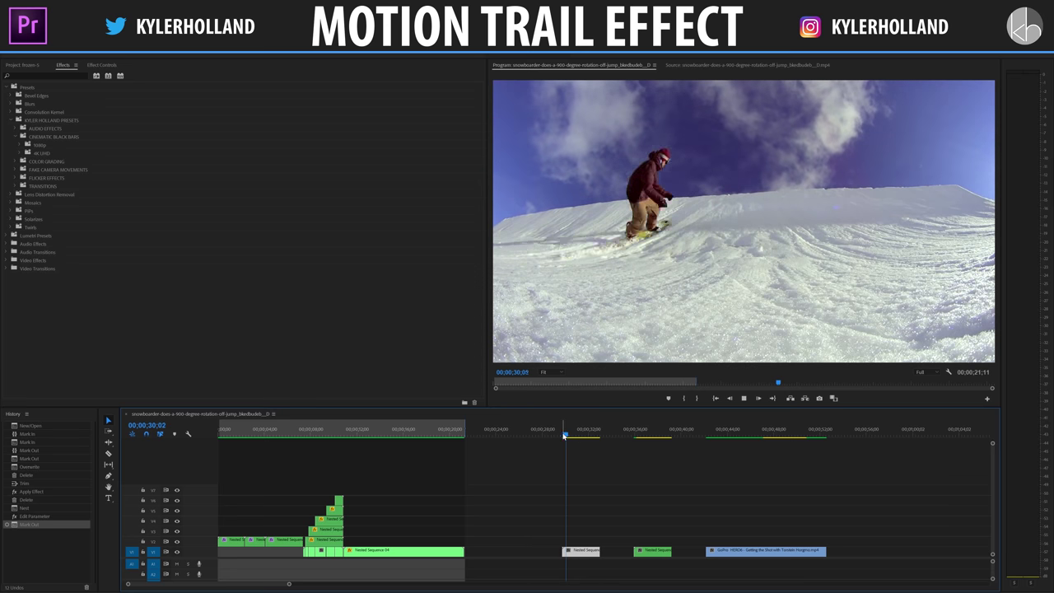
{"action": "key", "text": "equal"}
{"action": "key", "text": "equal"}
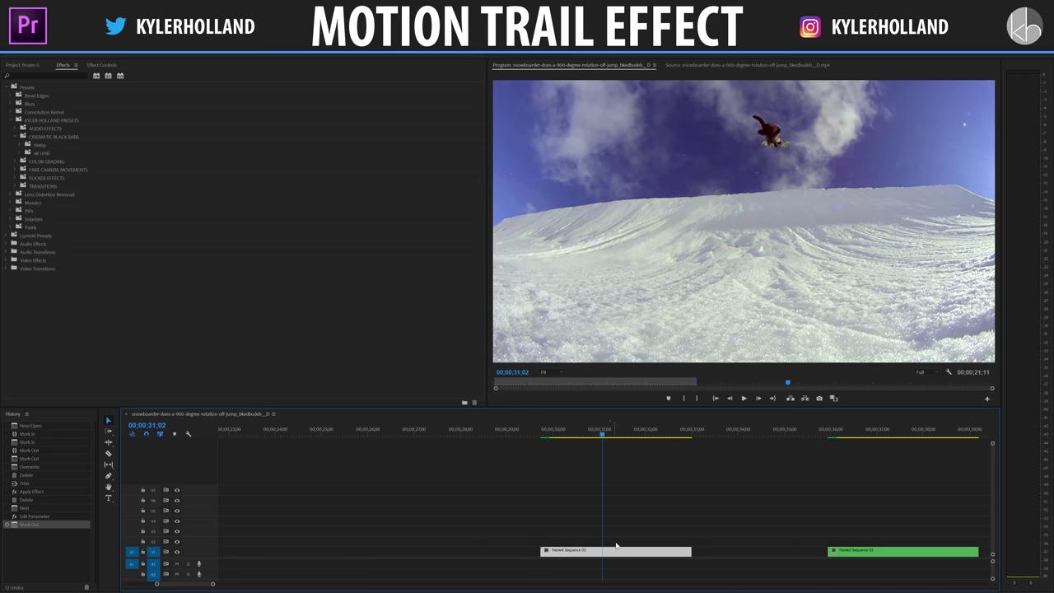
{"action": "left_click_drag", "start_coordinate": [617, 553], "coordinate": [551, 552]}
Step: Search the effects for Echo and apply it to the first of the separate nested snowboard clips
{"action": "left_click", "coordinate": [55, 75]}
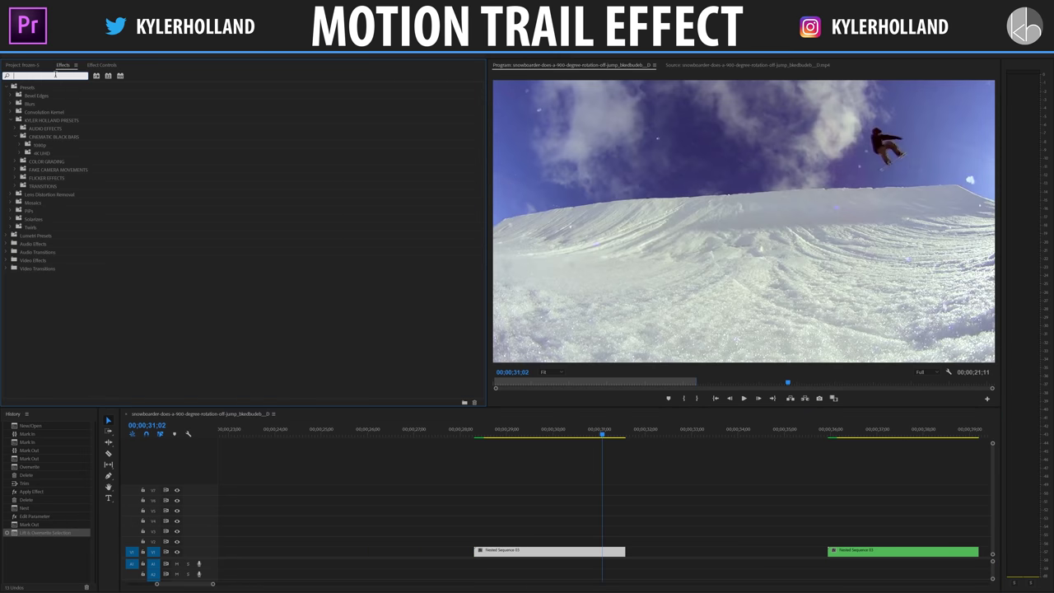
{"action": "type", "text": "ECH"}
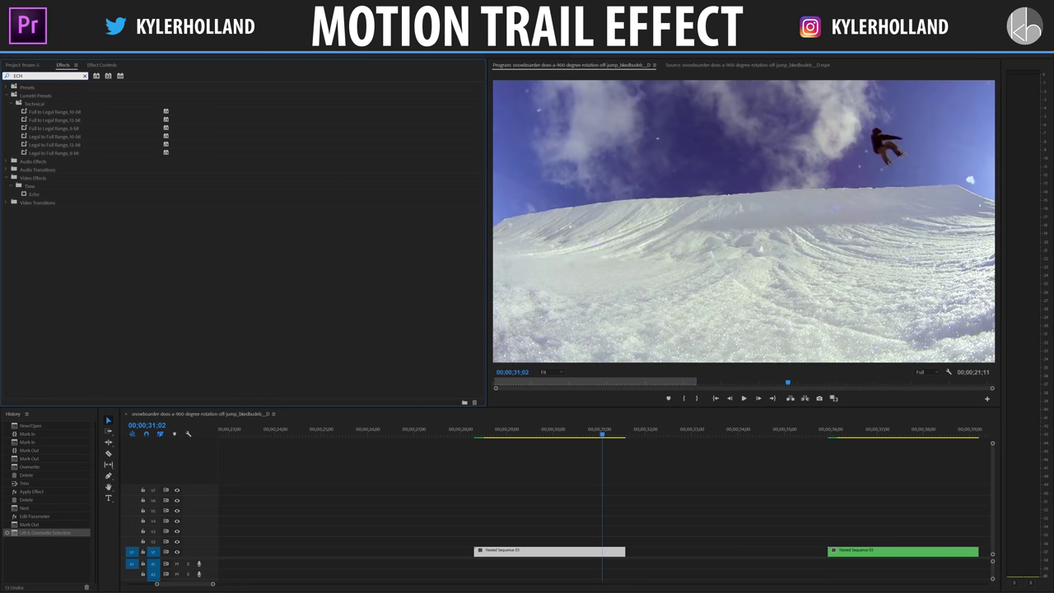
{"action": "type", "text": "O"}
{"action": "left_click_drag", "start_coordinate": [34, 137], "coordinate": [565, 551]}
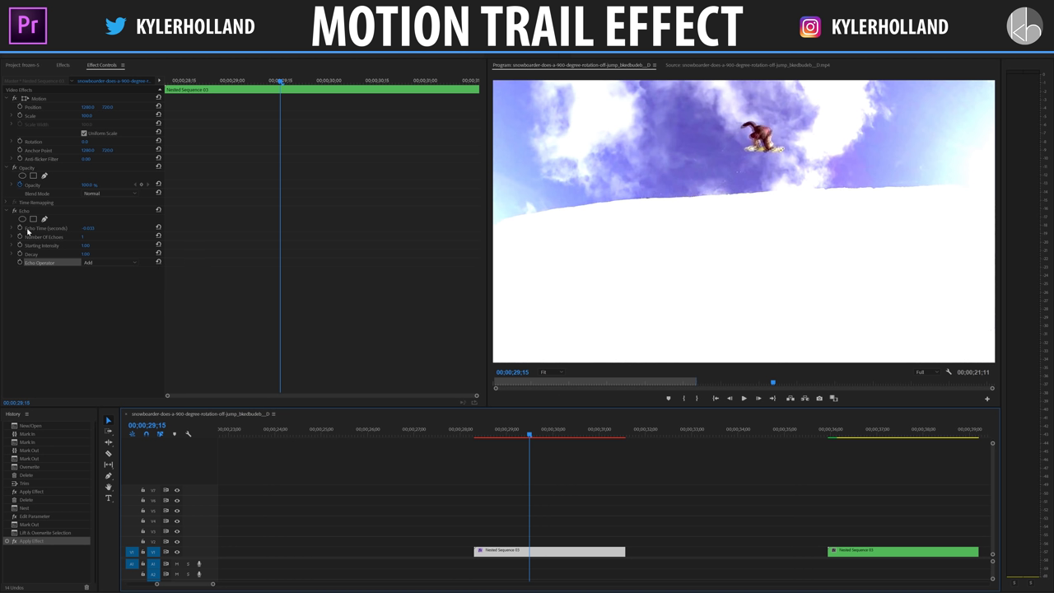
Step: Set the Echo effect's Number Of Echoes to 5 and its Echo Operator to Minimum
{"action": "left_click", "coordinate": [83, 236]}
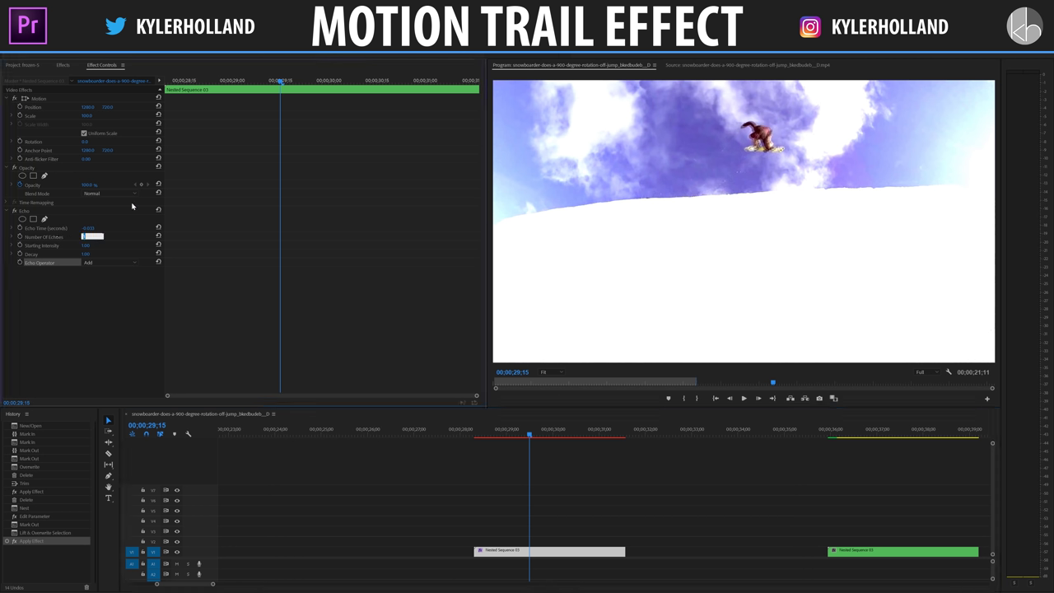
{"action": "type", "text": "5"}
{"action": "key", "text": "Return"}
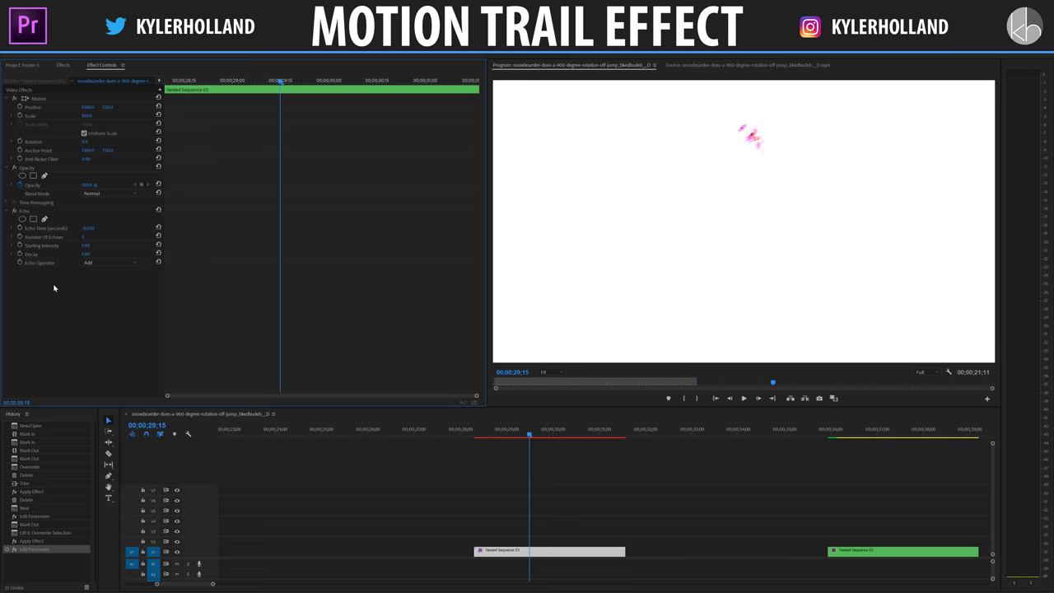
{"action": "left_click", "coordinate": [88, 264]}
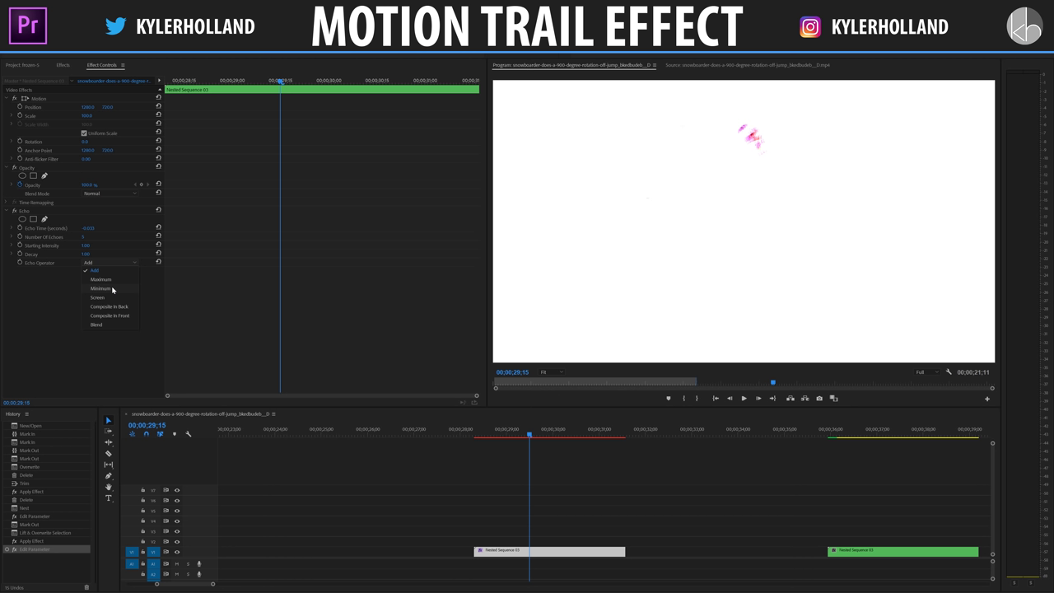
{"action": "left_click", "coordinate": [113, 289]}
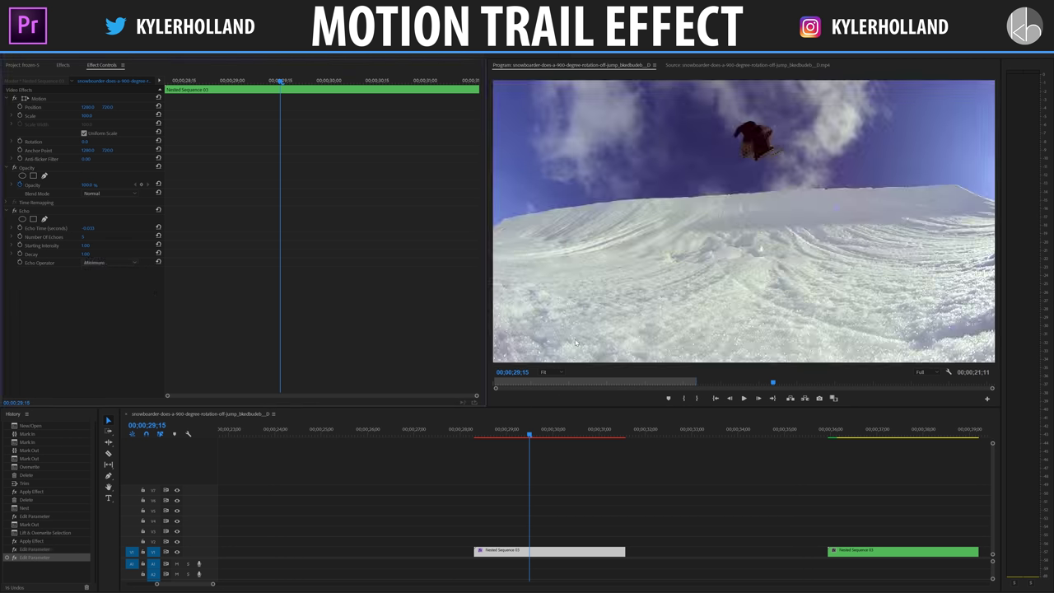
Step: Try Maximum as the Echo Operator and return it to Minimum
{"action": "left_click", "coordinate": [113, 263]}
{"action": "left_click", "coordinate": [113, 280]}
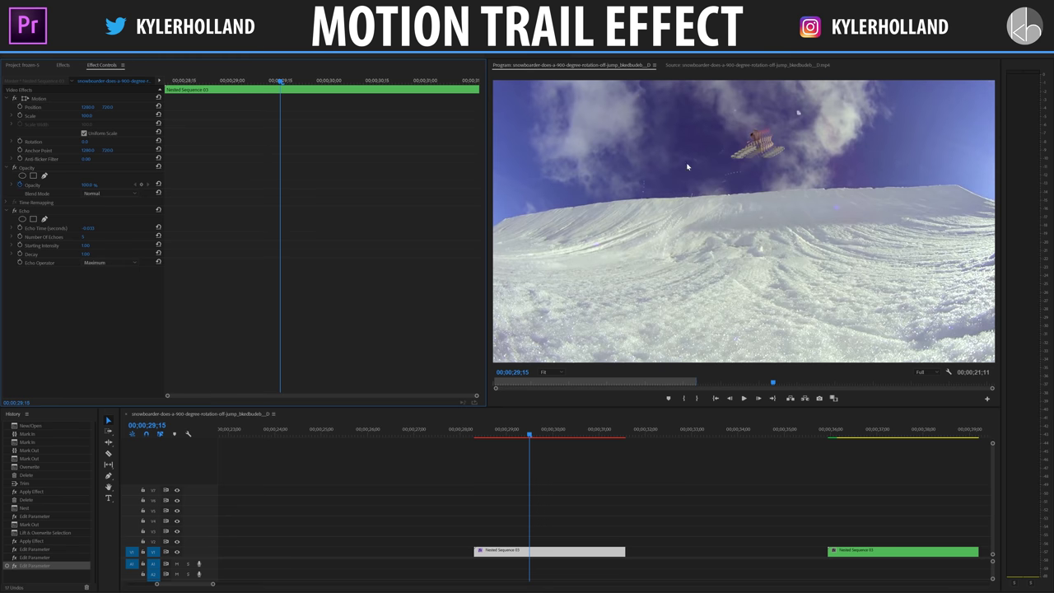
{"action": "left_click", "coordinate": [111, 263]}
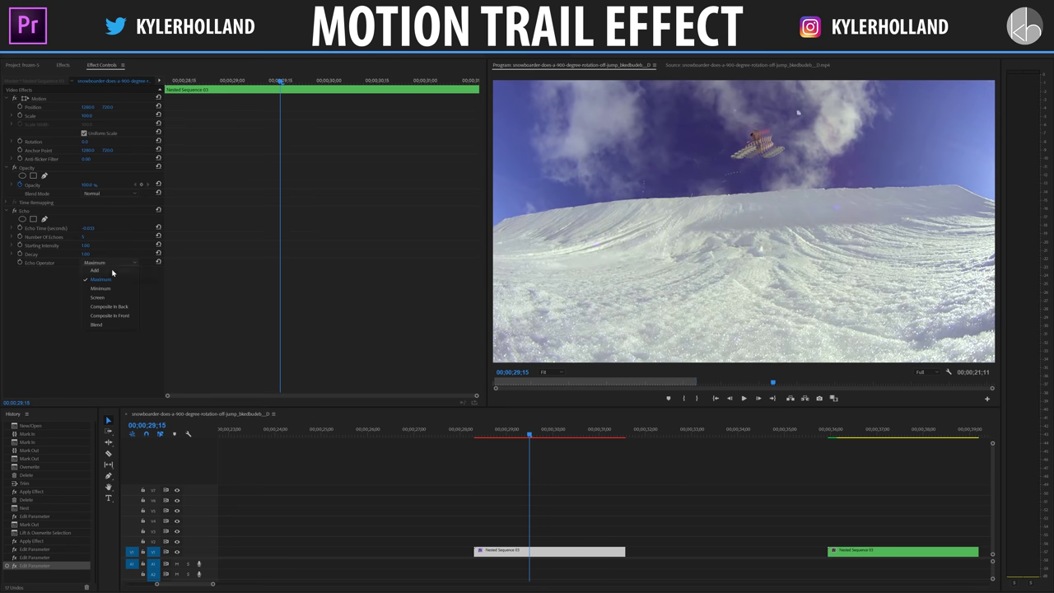
{"action": "left_click", "coordinate": [111, 288]}
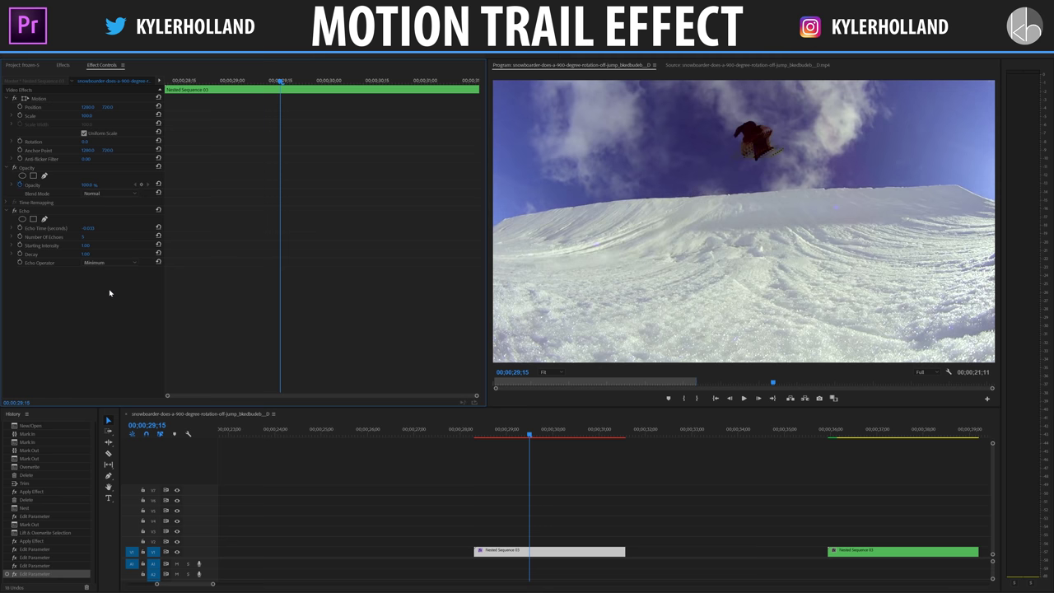
Step: Play the echoed clip from the snowboarder's approach and return to about 00;00;28;21 to review the trail spacing
{"action": "mouse_move", "coordinate": [487, 434]}
{"action": "left_mouse_down"}
{"action": "mouse_move", "coordinate": [540, 437]}
{"action": "mouse_move", "coordinate": [489, 437]}
{"action": "left_mouse_up"}
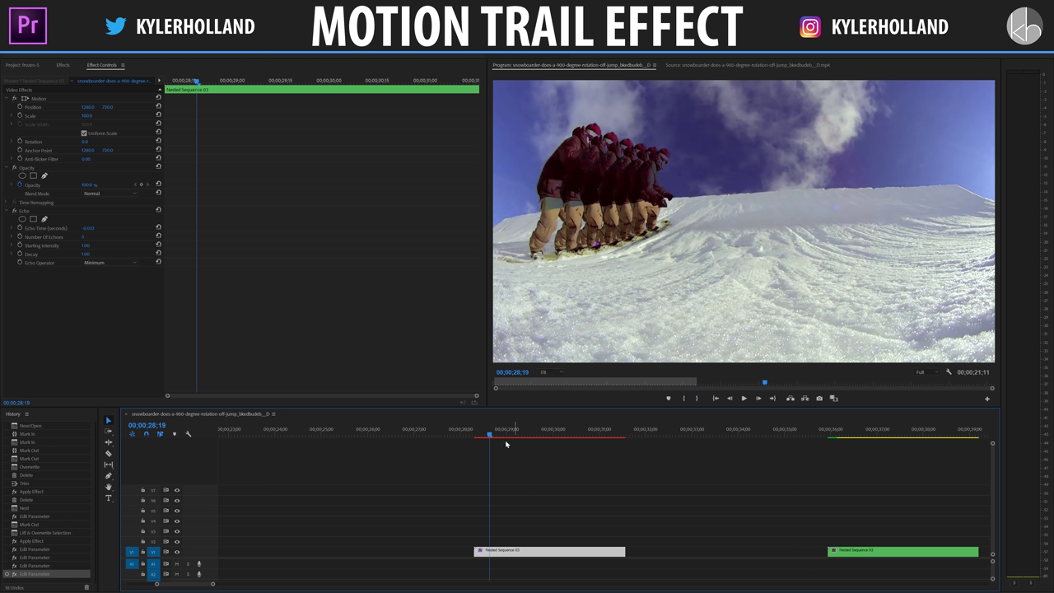
{"action": "key", "text": "space"}
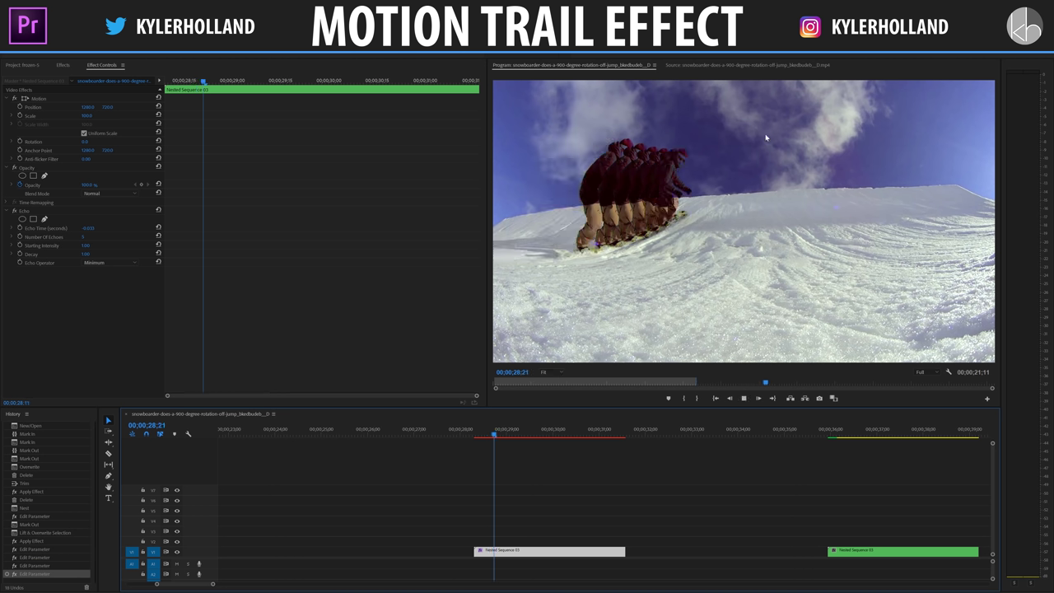
{"action": "key", "text": "space"}
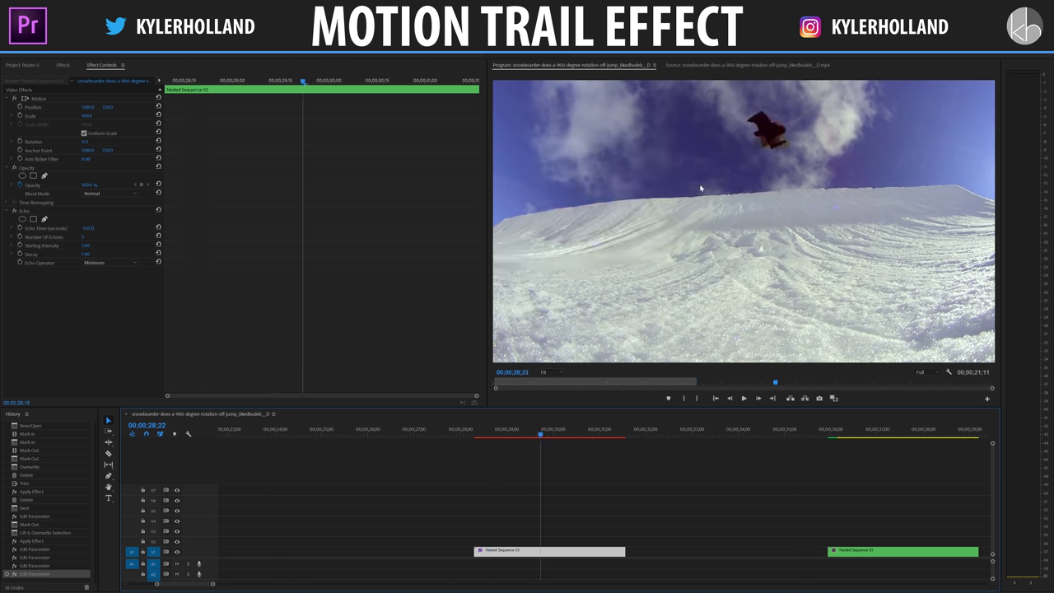
{"action": "left_click_drag", "start_coordinate": [540, 431], "coordinate": [491, 437]}
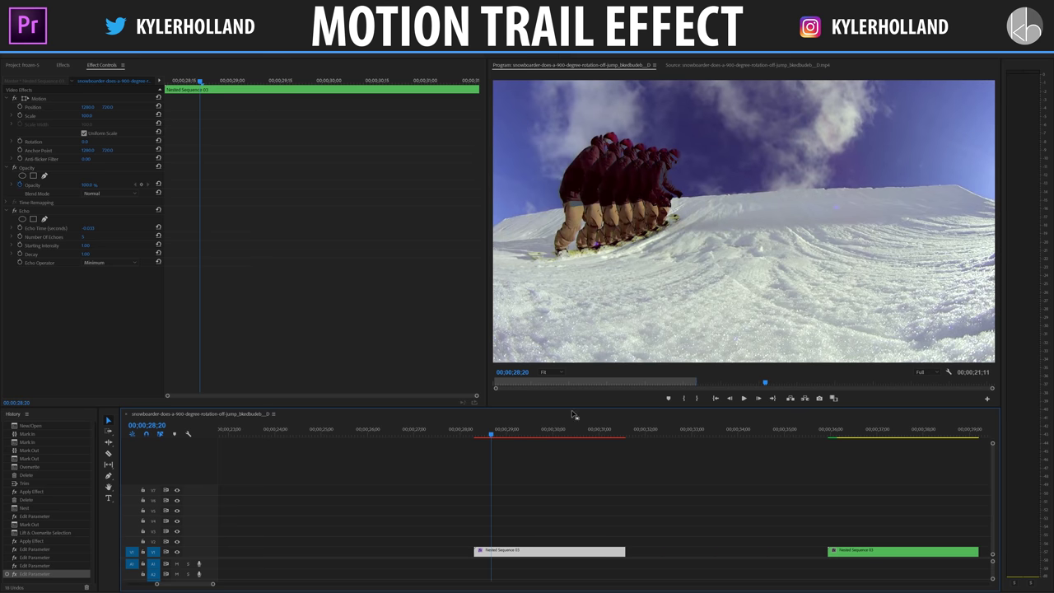
{"action": "left_click", "coordinate": [494, 437]}
Step: Try an Echo Time of 0 and -0.5 seconds on the clip
{"action": "left_click", "coordinate": [89, 228]}
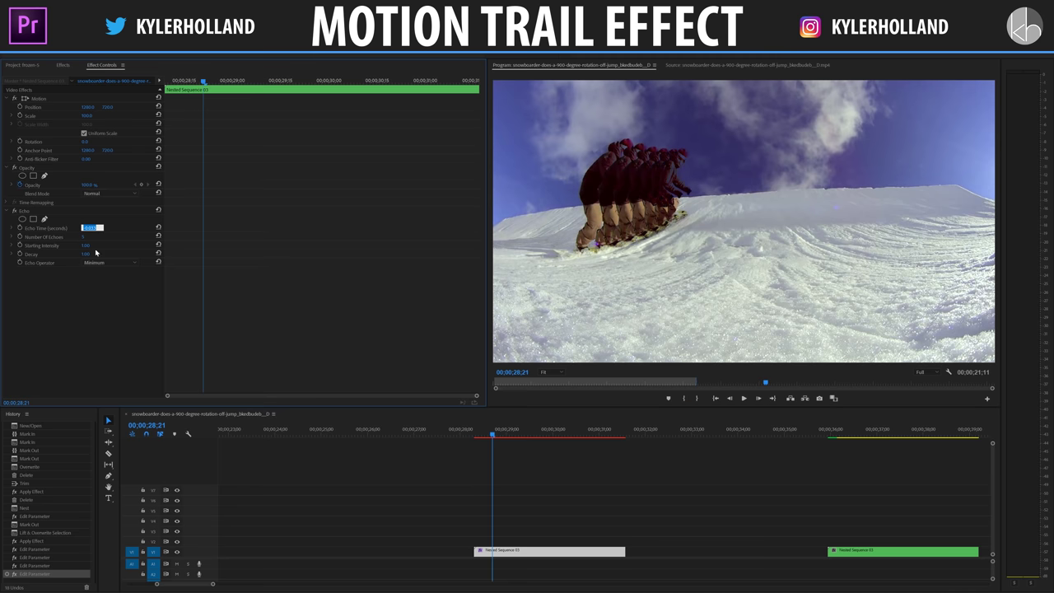
{"action": "key", "text": "BackSpace"}
{"action": "type", "text": "0"}
{"action": "key", "text": "Return"}
{"action": "left_click", "coordinate": [91, 228]}
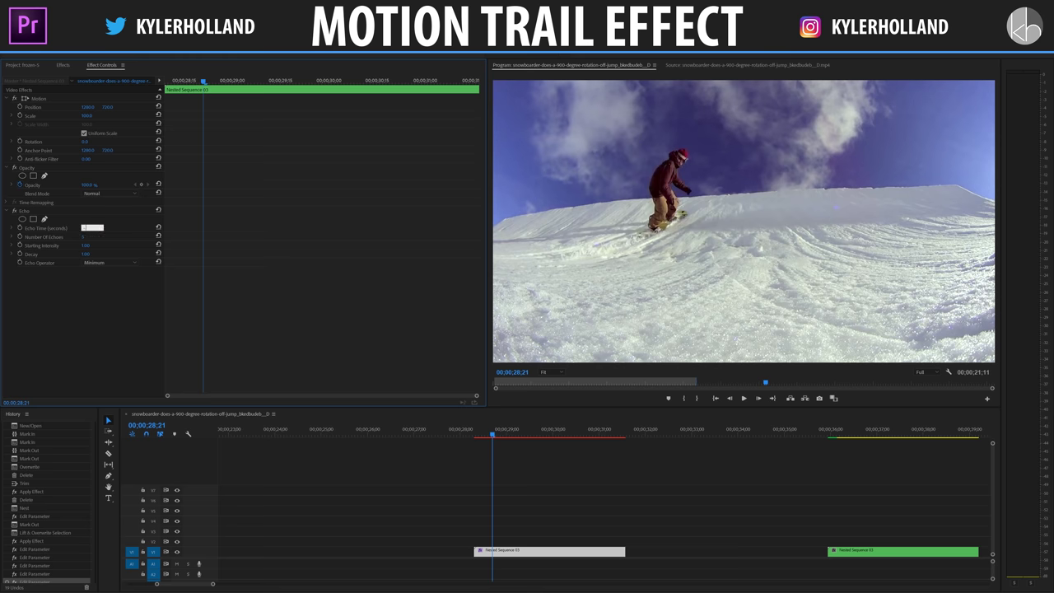
{"action": "type", "text": "-0.5"}
{"action": "key", "text": "Return"}
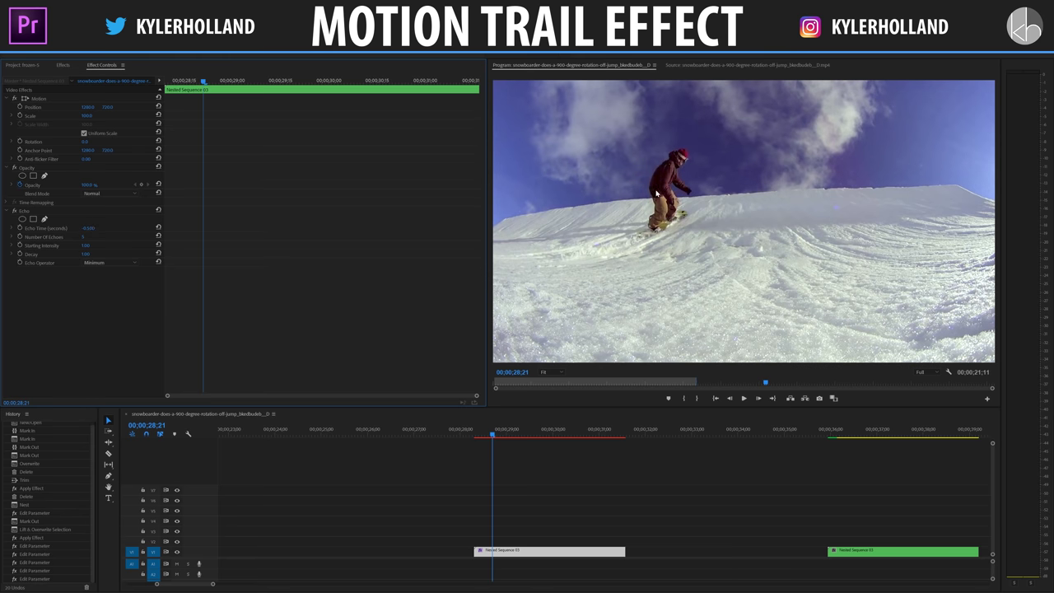
Step: Set the Echo Time to -0.4 seconds, checking the spacing of the snowboarder's copies across the jump up to 00;00;30;17
{"action": "mouse_move", "coordinate": [491, 434]}
{"action": "left_mouse_down"}
{"action": "mouse_move", "coordinate": [555, 434]}
{"action": "mouse_move", "coordinate": [507, 434]}
{"action": "left_mouse_up"}
{"action": "left_click", "coordinate": [92, 227]}
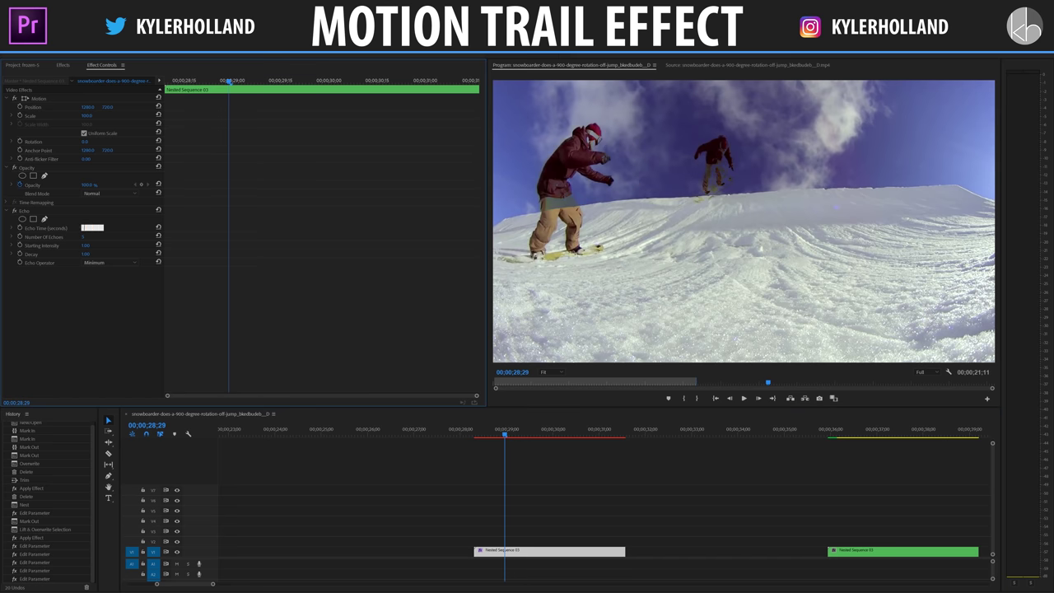
{"action": "type", "text": ".5"}
{"action": "key", "text": "Return"}
{"action": "left_click_drag", "start_coordinate": [505, 433], "coordinate": [579, 434]}
{"action": "left_click", "coordinate": [92, 227]}
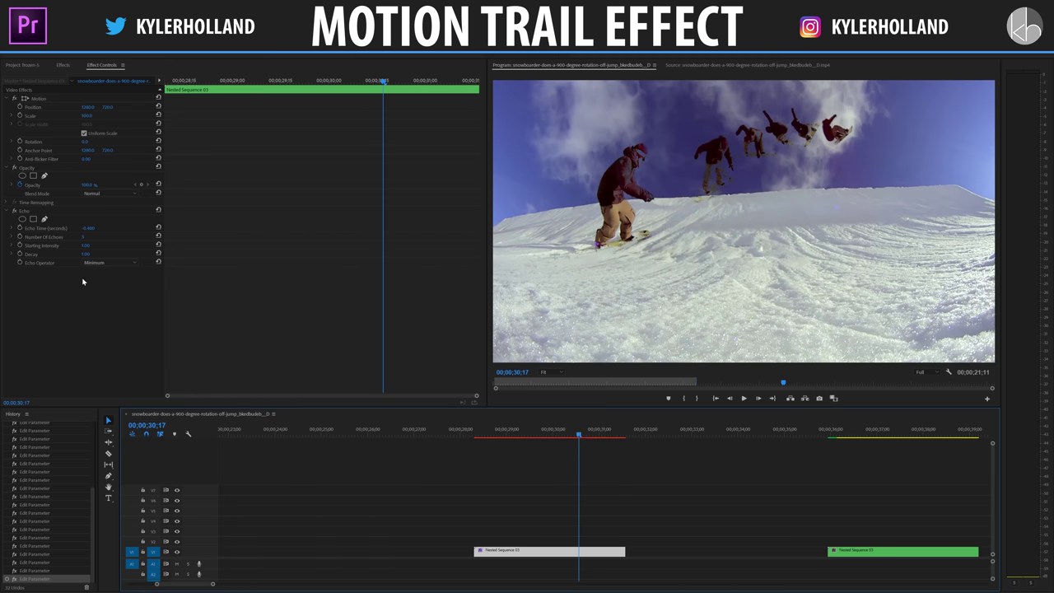
Step: Try lower Starting Intensity values for the Echo effect and restore it to 1.00
{"action": "left_click_drag", "start_coordinate": [86, 245], "coordinate": [53, 245]}
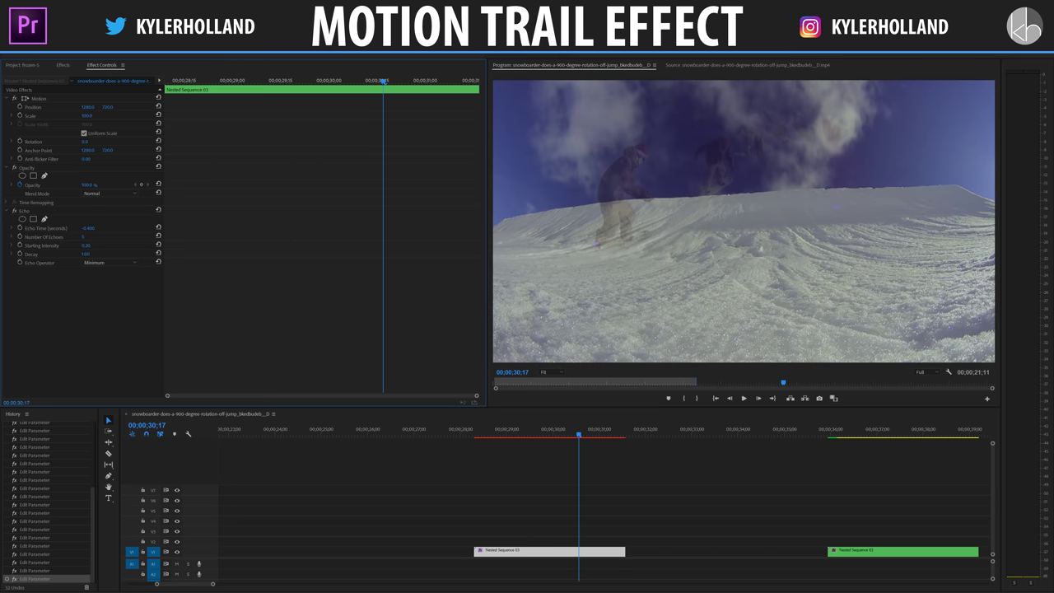
{"action": "key", "text": "ctrl+z"}
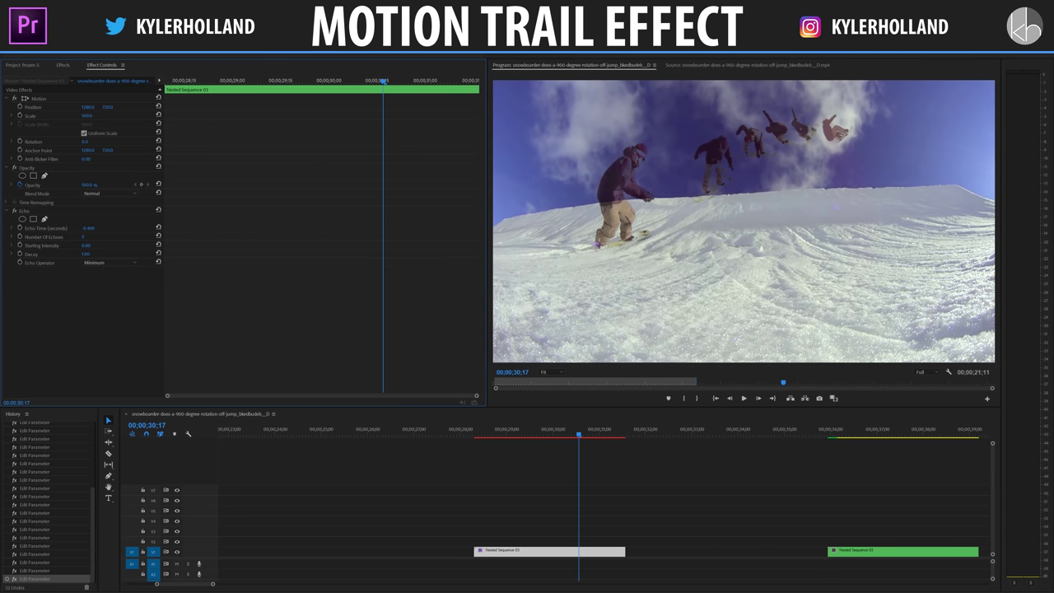
{"action": "left_click_drag", "start_coordinate": [103, 248], "coordinate": [97, 248]}
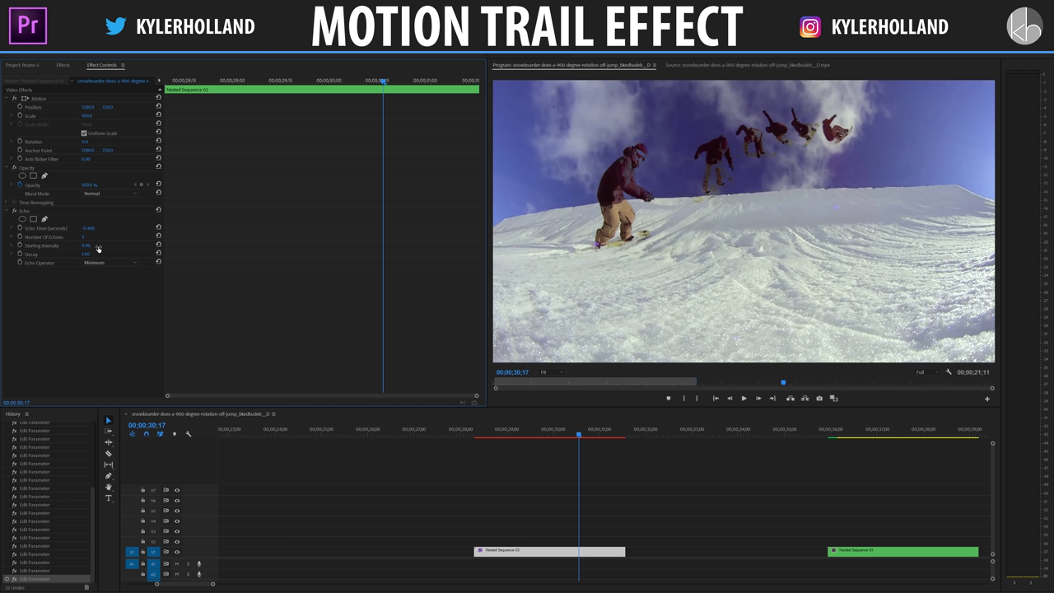
{"action": "left_click_drag", "start_coordinate": [85, 247], "coordinate": [88, 248]}
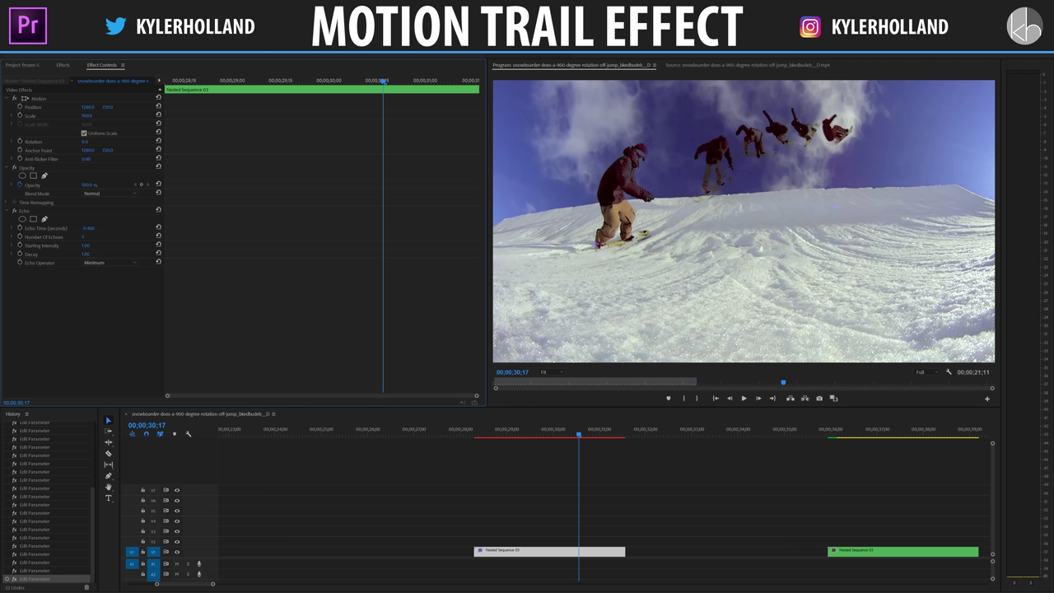
Step: Try a Decay of 0.5 on the Echo effect, review the fading trail, and set the Decay back to 1
{"action": "left_click_drag", "start_coordinate": [85, 255], "coordinate": [67, 254]}
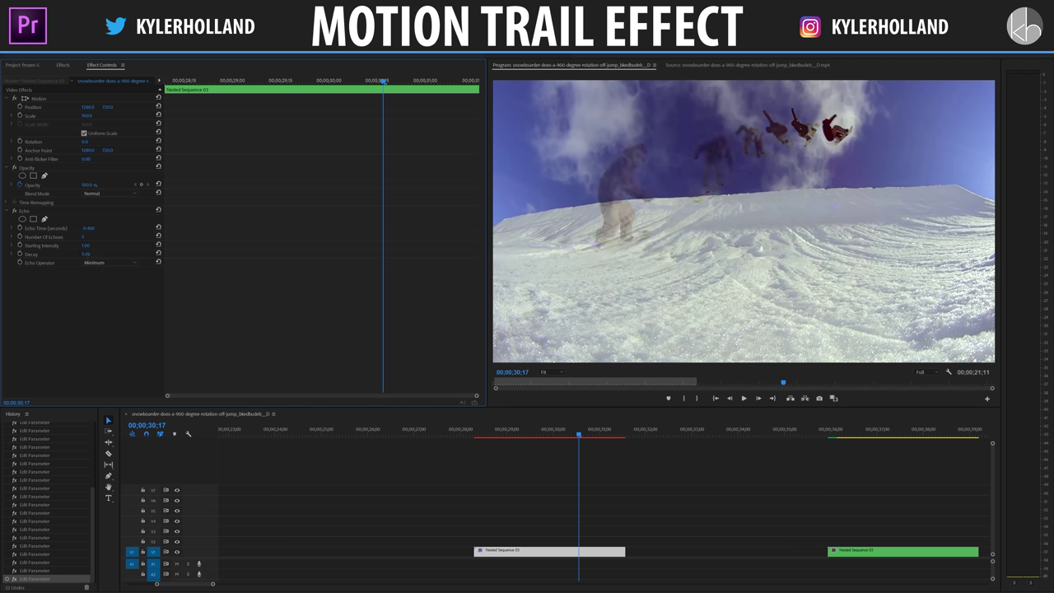
{"action": "left_click", "coordinate": [87, 255]}
{"action": "type", "text": ".5"}
{"action": "key", "text": "Return"}
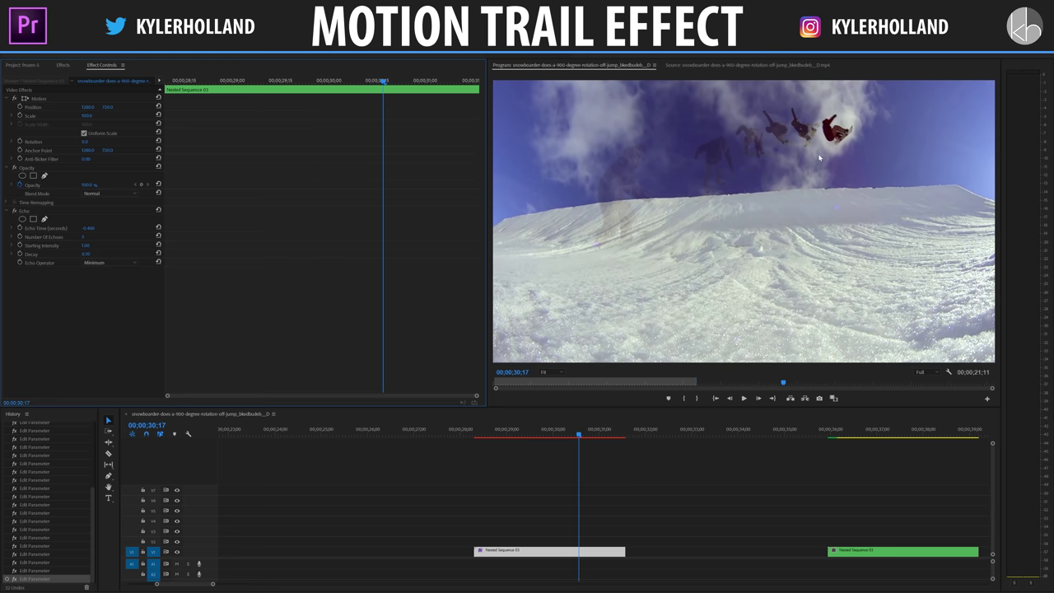
{"action": "left_click_drag", "start_coordinate": [517, 432], "coordinate": [600, 437]}
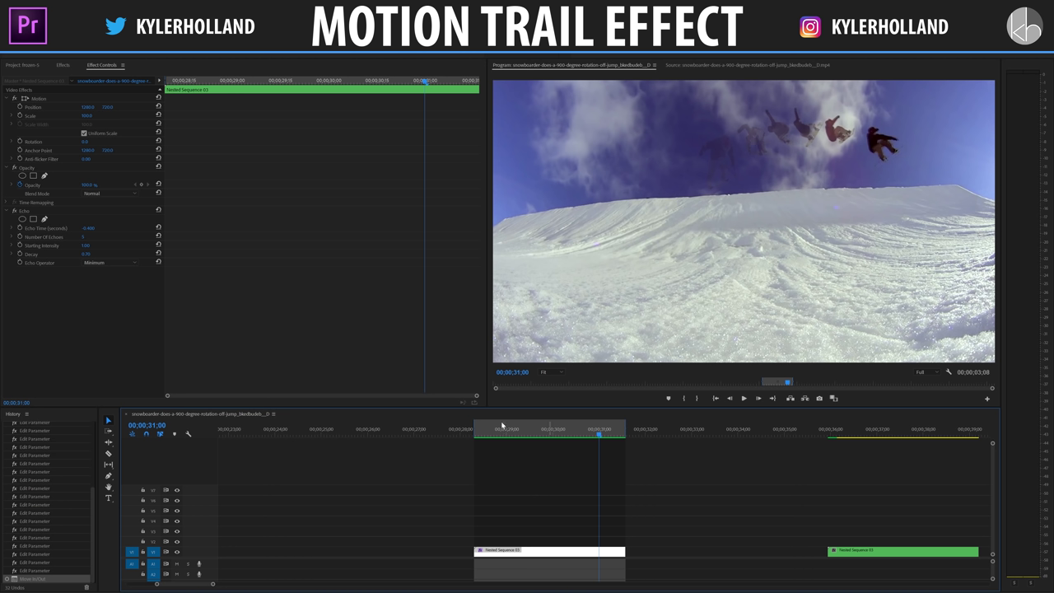
{"action": "left_click", "coordinate": [89, 253]}
{"action": "type", "text": "1"}
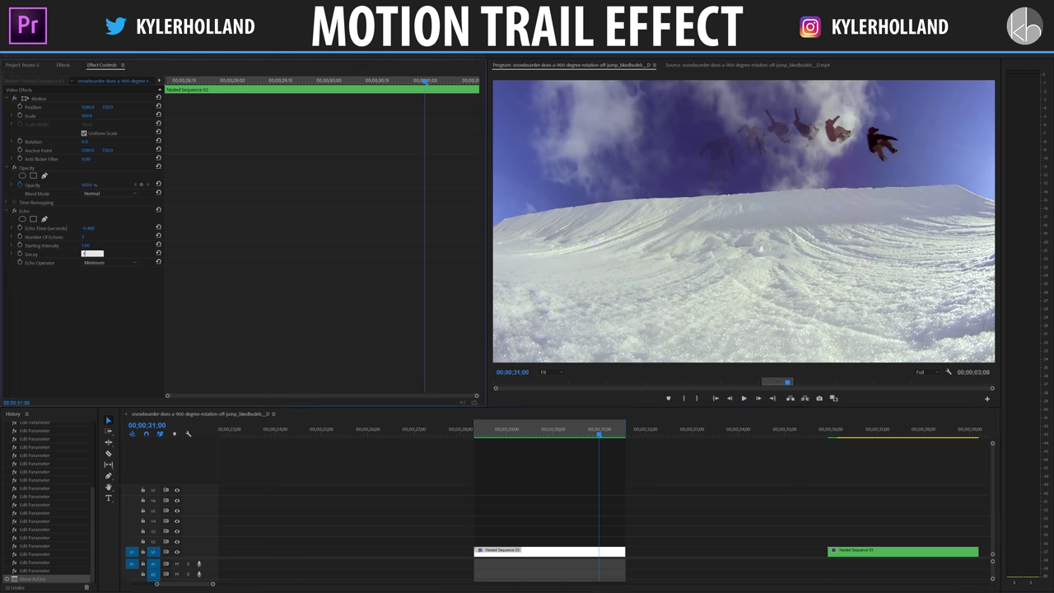
{"action": "key", "text": "Return"}
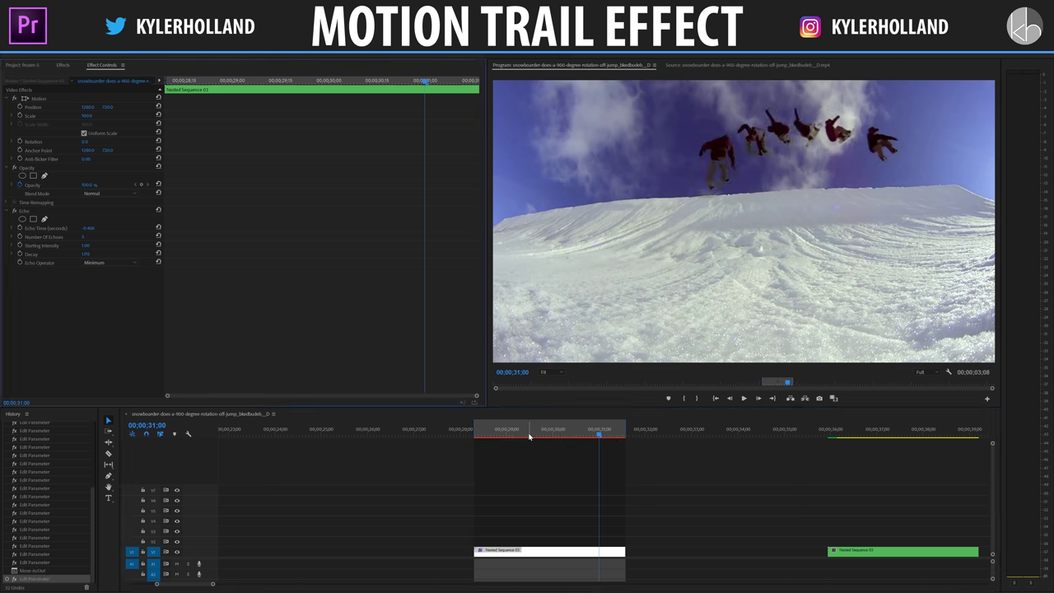
Step: Cut the second nested snowboard clip at 00;00;36;05, where the snowboarder approaches the ramp
{"action": "key", "text": "space"}
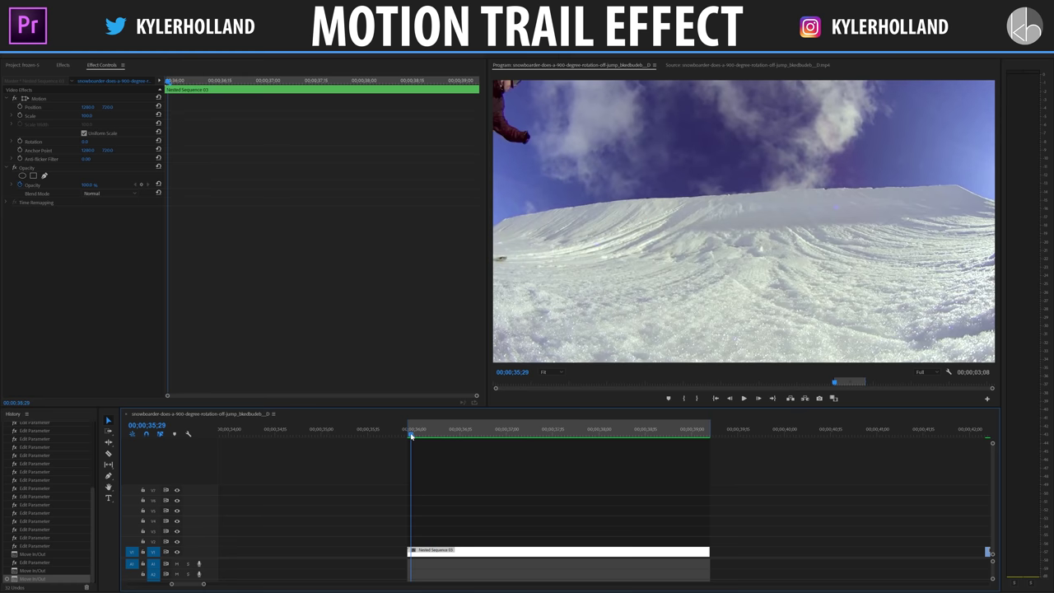
{"action": "left_click_drag", "start_coordinate": [408, 437], "coordinate": [429, 441]}
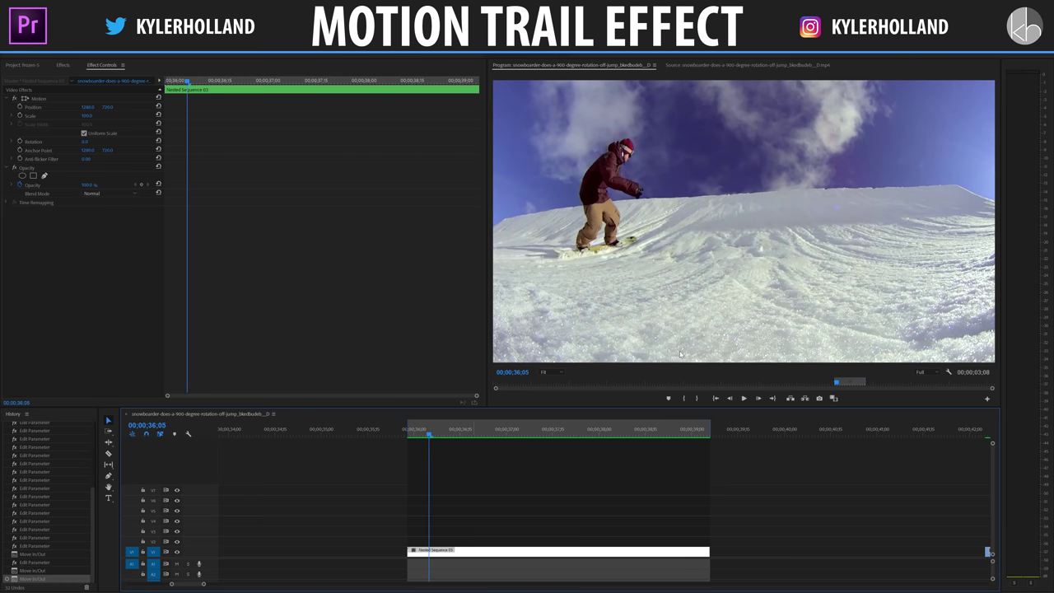
{"action": "left_click", "coordinate": [600, 161]}
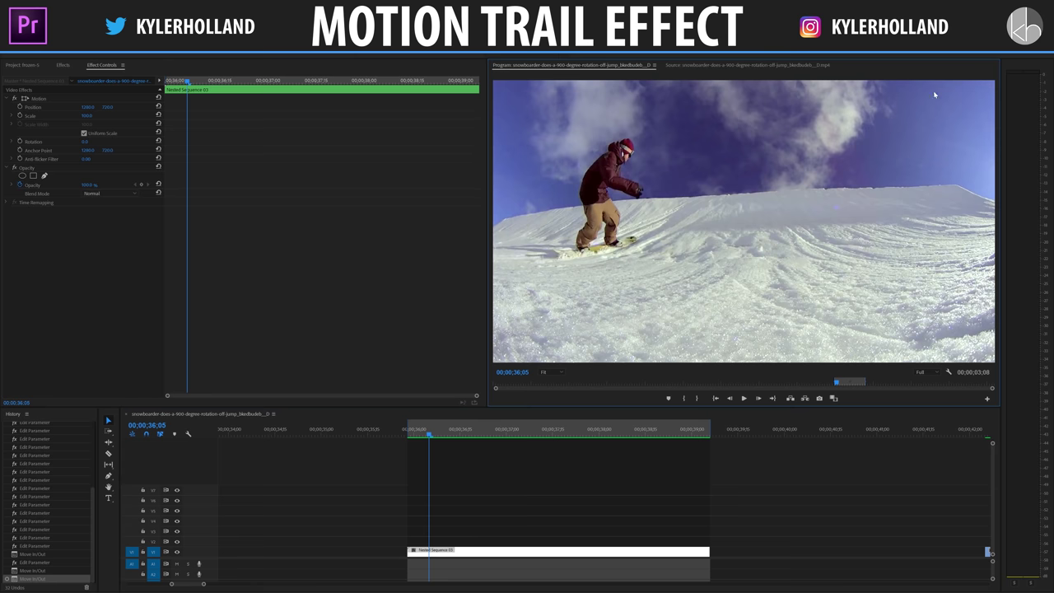
{"action": "left_click", "coordinate": [428, 552]}
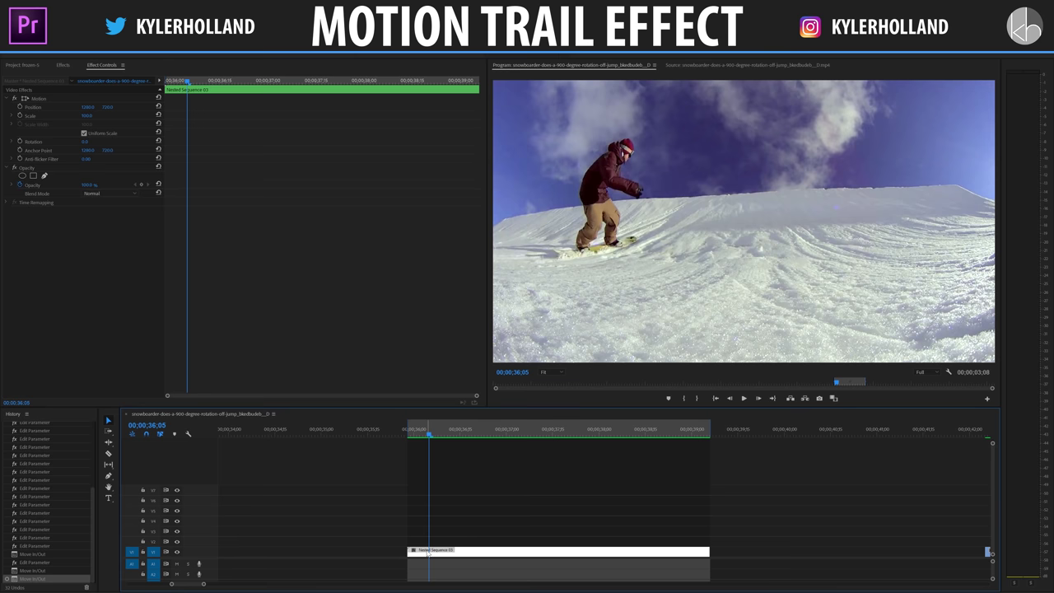
{"action": "key", "text": "c"}
{"action": "left_click", "coordinate": [428, 552]}
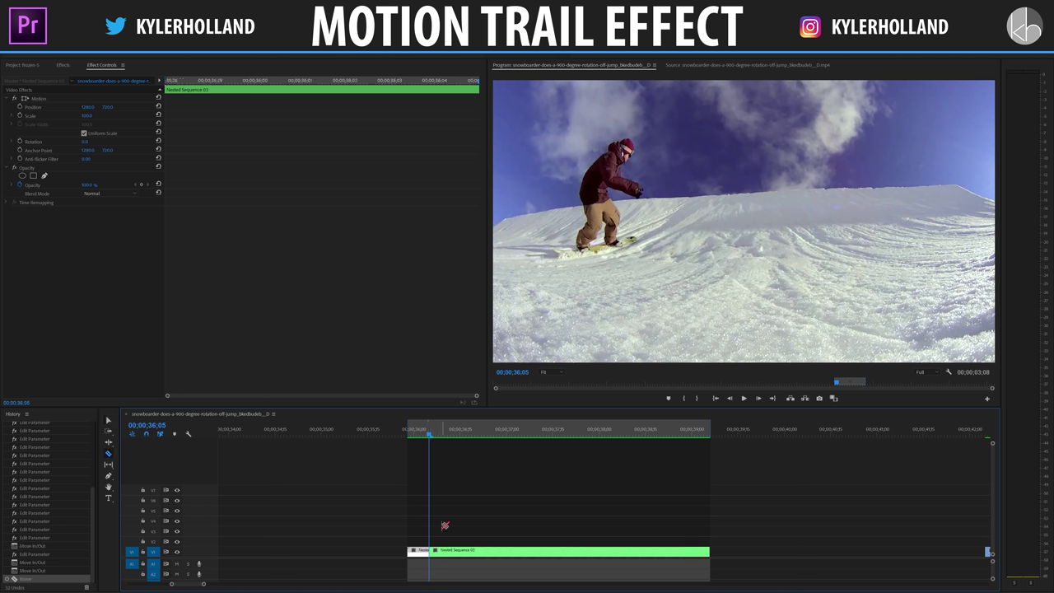
Step: Duplicate the clip segment after the cut onto track V2, directly above the original and starting at 00;00;36;05
{"action": "key", "text": "="}
{"action": "key", "text": "="}
{"action": "scroll", "coordinate": [633, 543], "scroll_direction": "down", "scroll_amount": 3}
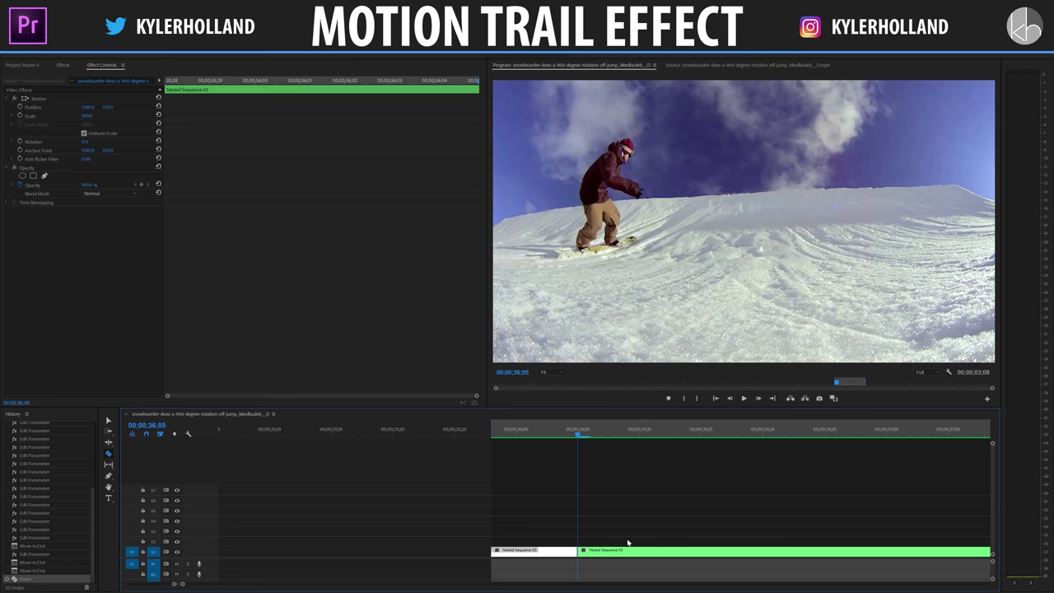
{"action": "key", "text": "v"}
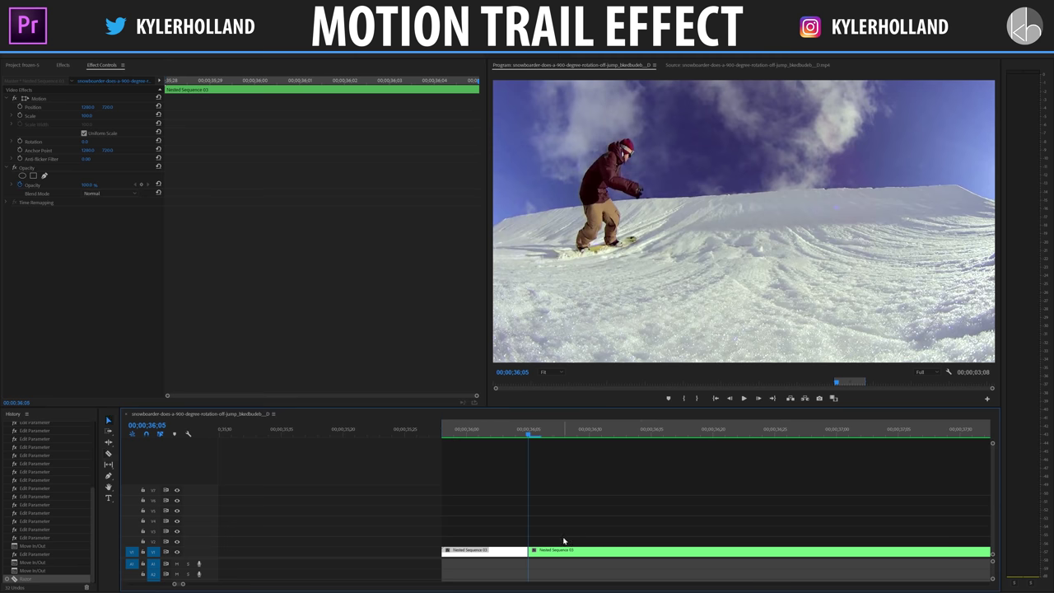
{"action": "left_click", "coordinate": [565, 550]}
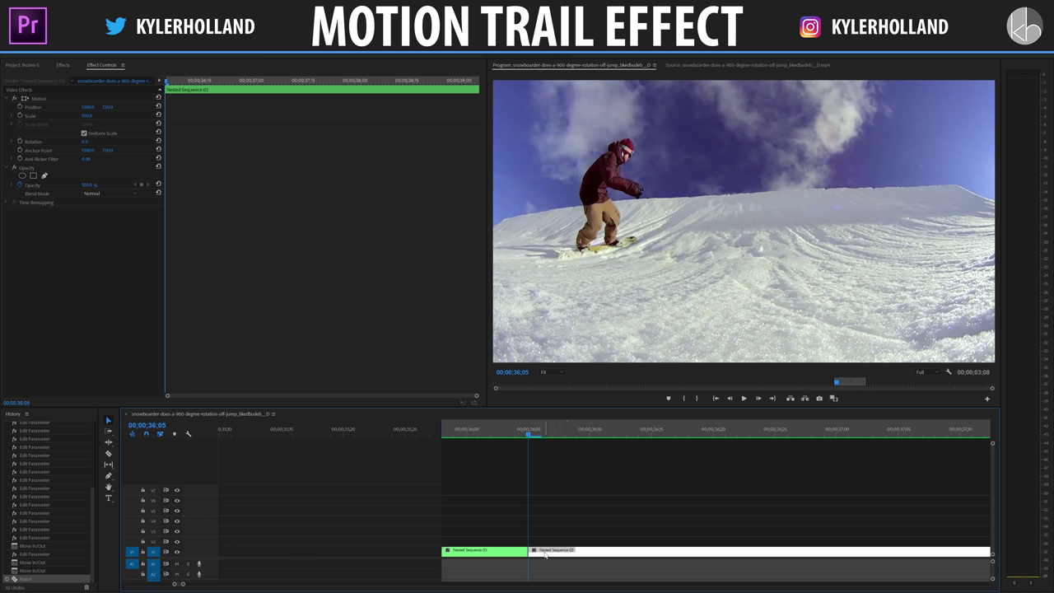
{"action": "left_click_drag", "start_coordinate": [545, 555], "coordinate": [545, 544]}
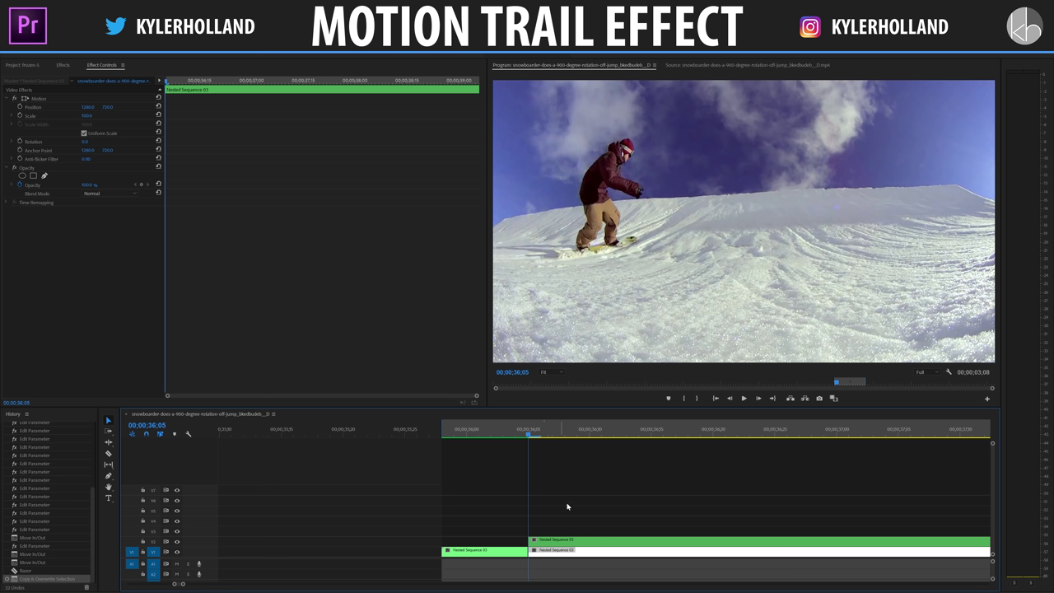
Step: Add a frame hold to the V2 copy at 00;00;36;05 and play the section back from before the cut
{"action": "left_click", "coordinate": [557, 543]}
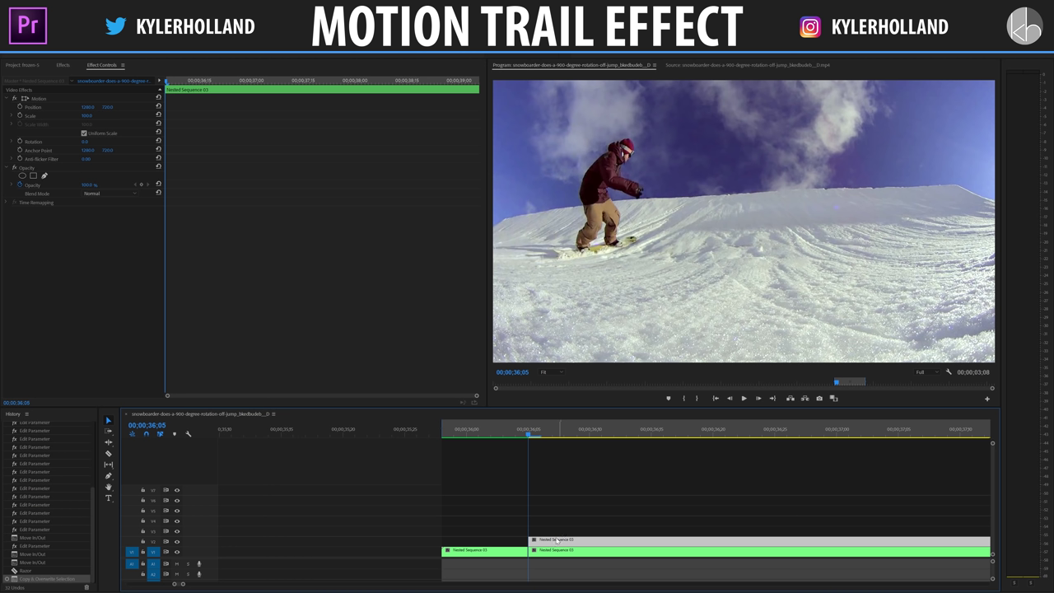
{"action": "right_click", "coordinate": [559, 541]}
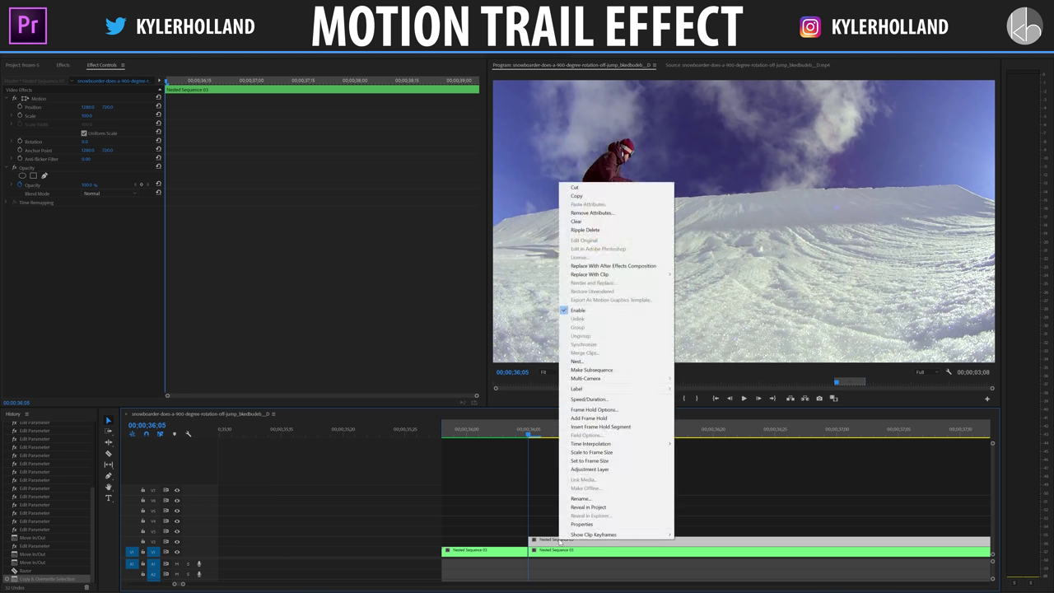
{"action": "left_click", "coordinate": [589, 418]}
{"action": "key", "text": "space"}
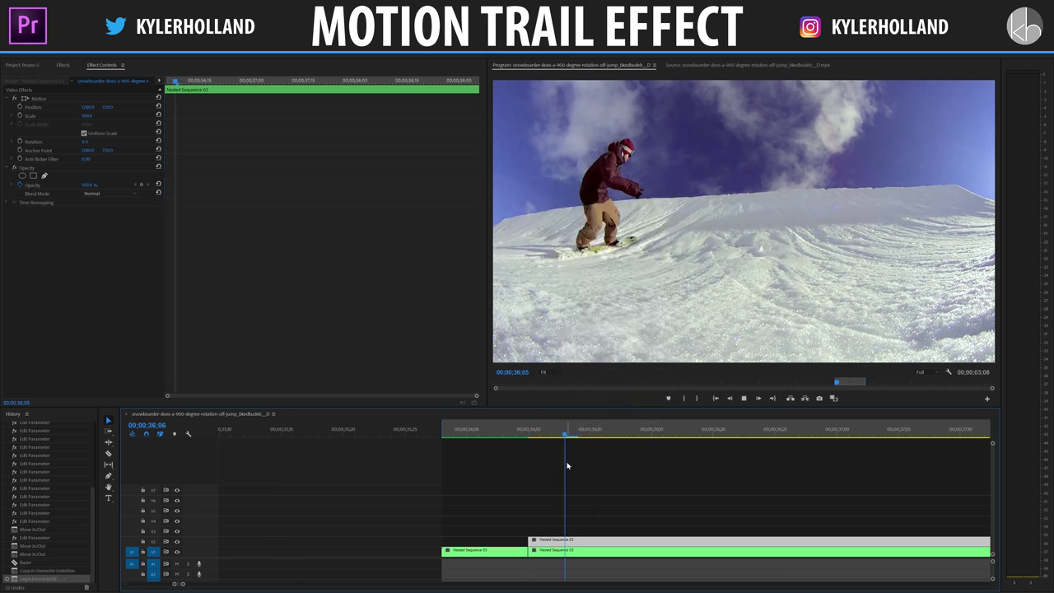
{"action": "key", "text": "space"}
{"action": "left_click_drag", "start_coordinate": [476, 431], "coordinate": [450, 430]}
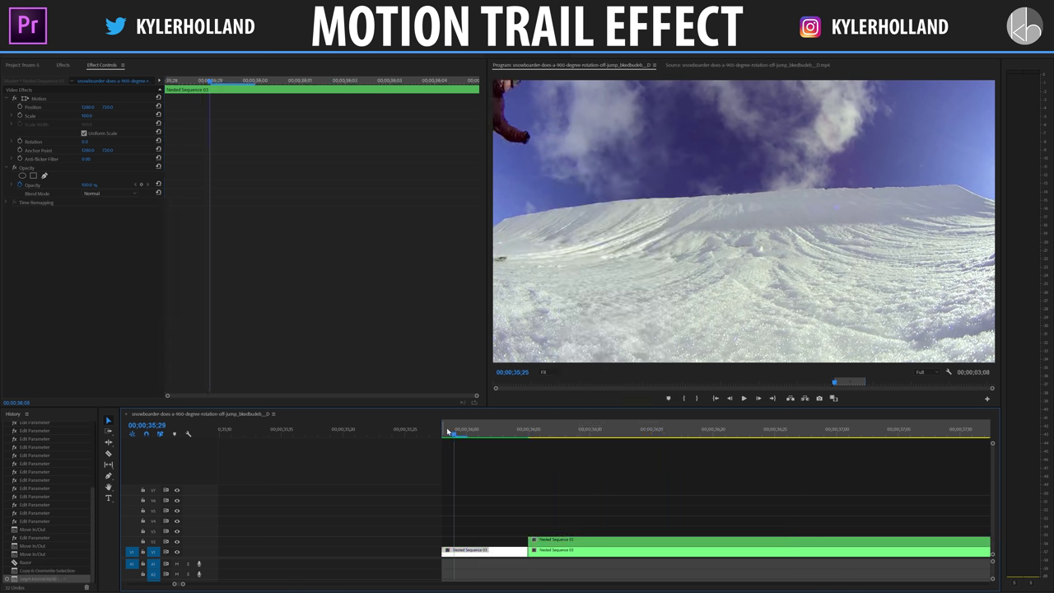
{"action": "key", "text": "space"}
{"action": "key", "text": "space"}
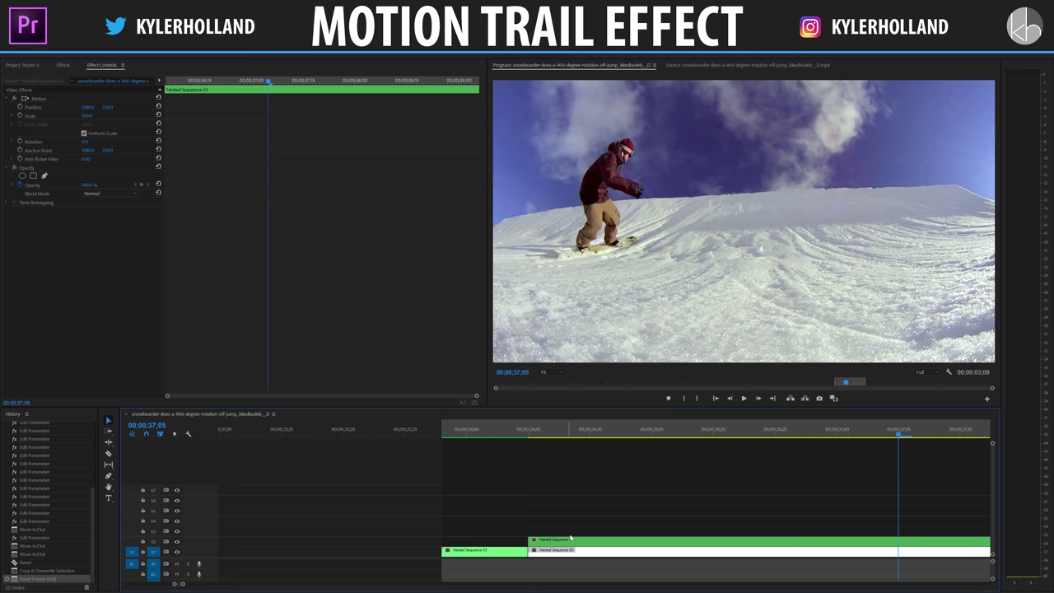
Step: Start a free-draw opacity mask on the V2 clip at 00;00;36;05, placing its first points along the snowboard's underside
{"action": "left_click", "coordinate": [566, 543]}
{"action": "key", "text": "Up"}
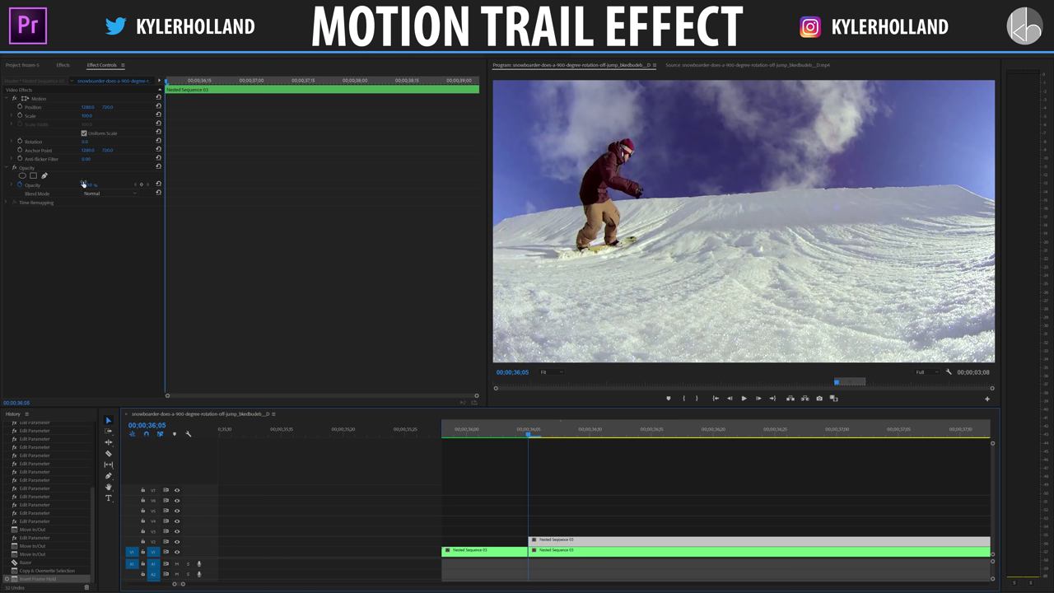
{"action": "left_click", "coordinate": [33, 168]}
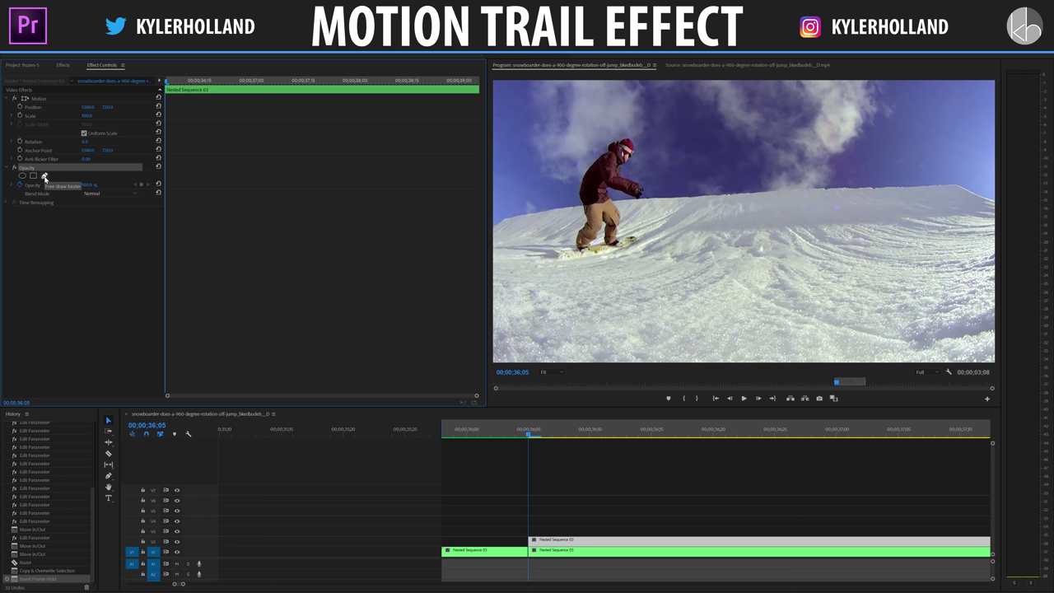
{"action": "left_click", "coordinate": [45, 176]}
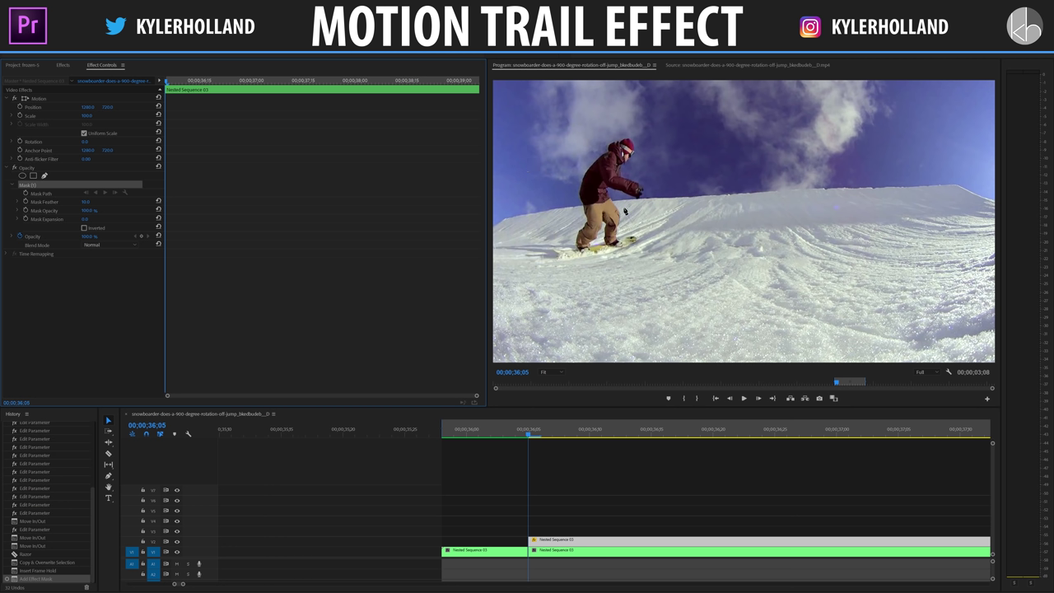
{"action": "left_click", "coordinate": [563, 259]}
{"action": "left_click", "coordinate": [609, 253]}
{"action": "left_click", "coordinate": [637, 244]}
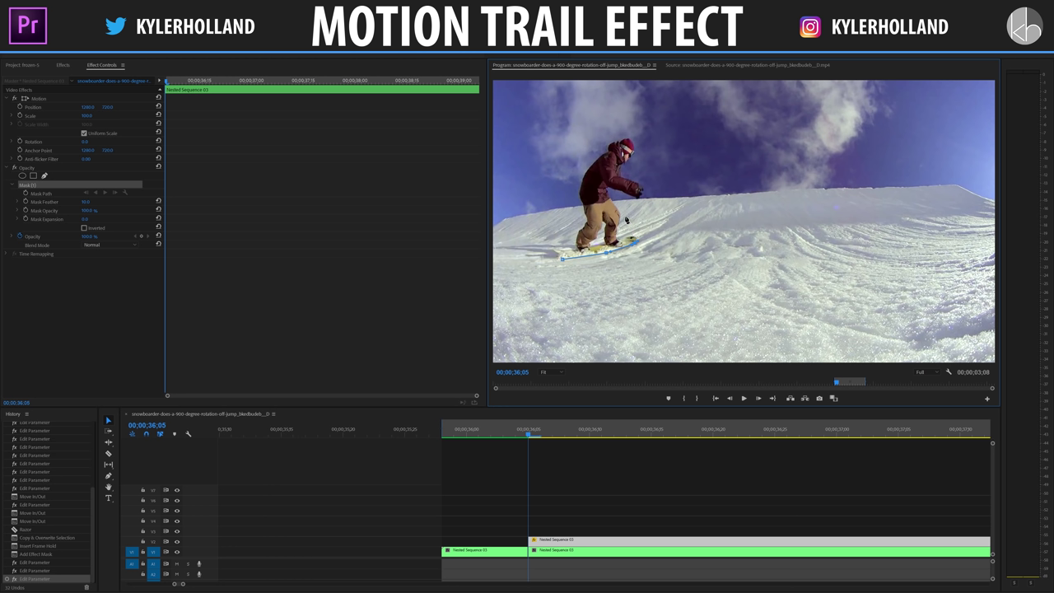
Step: With the preview at 200%, continue the mask path around the board's front tip and up the front leg to the jacket
{"action": "left_click", "coordinate": [556, 374]}
{"action": "left_click", "coordinate": [554, 445]}
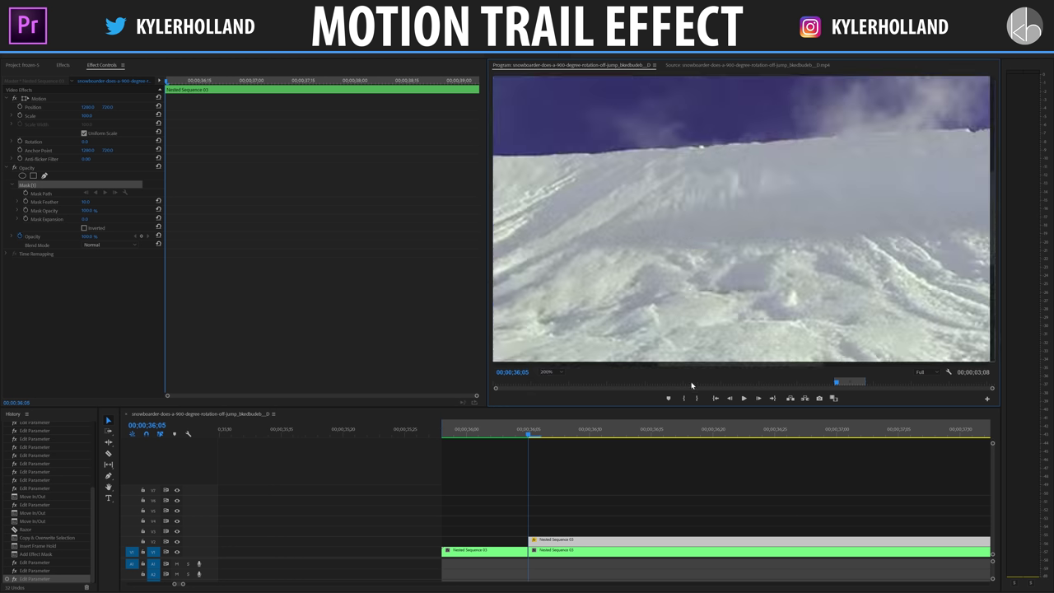
{"action": "left_click_drag", "start_coordinate": [706, 361], "coordinate": [589, 360]}
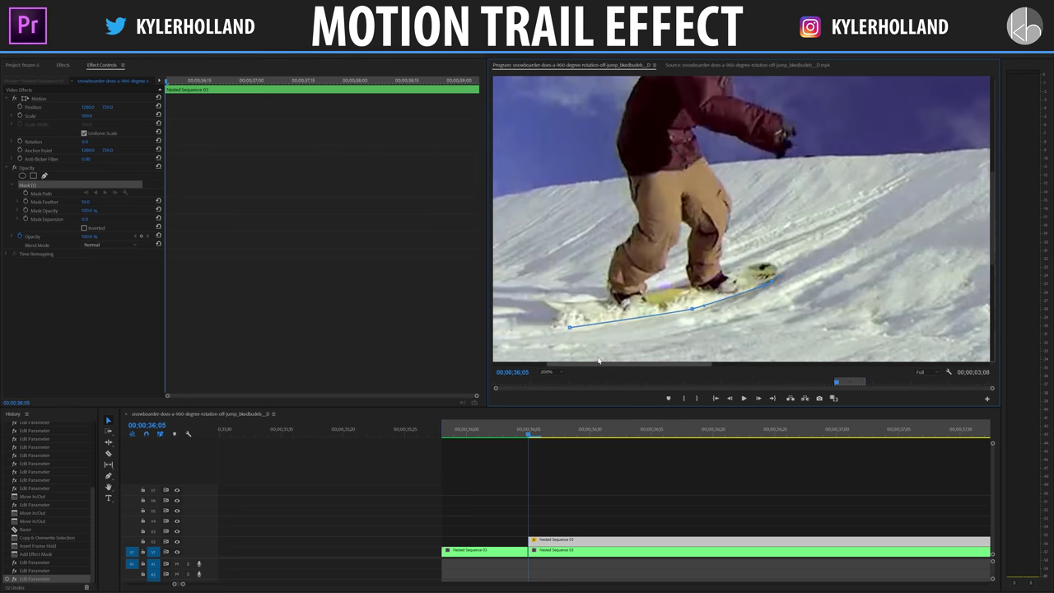
{"action": "left_click_drag", "start_coordinate": [771, 265], "coordinate": [762, 265]}
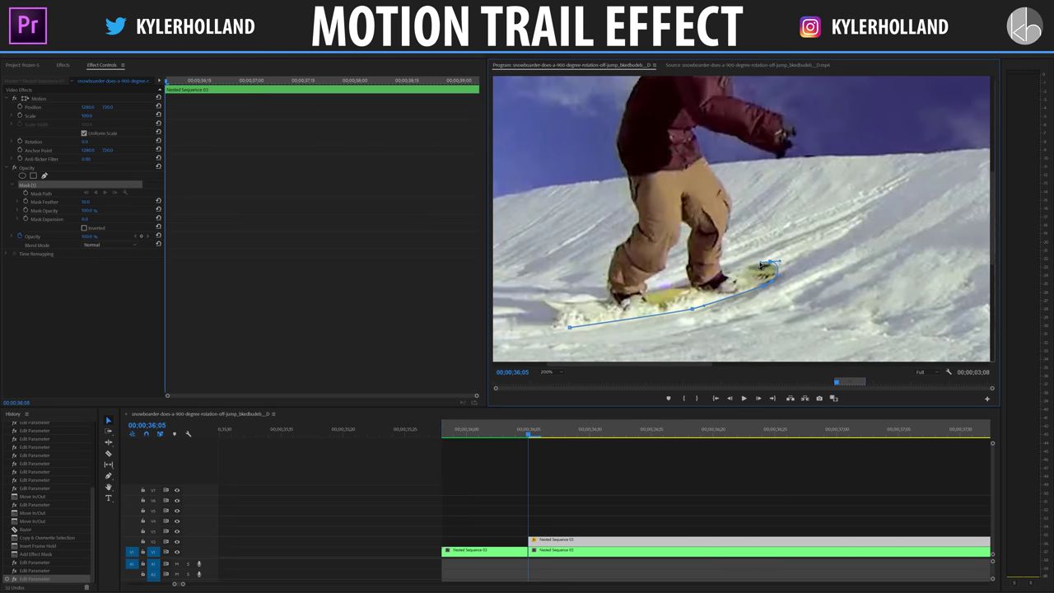
{"action": "left_click", "coordinate": [727, 269]}
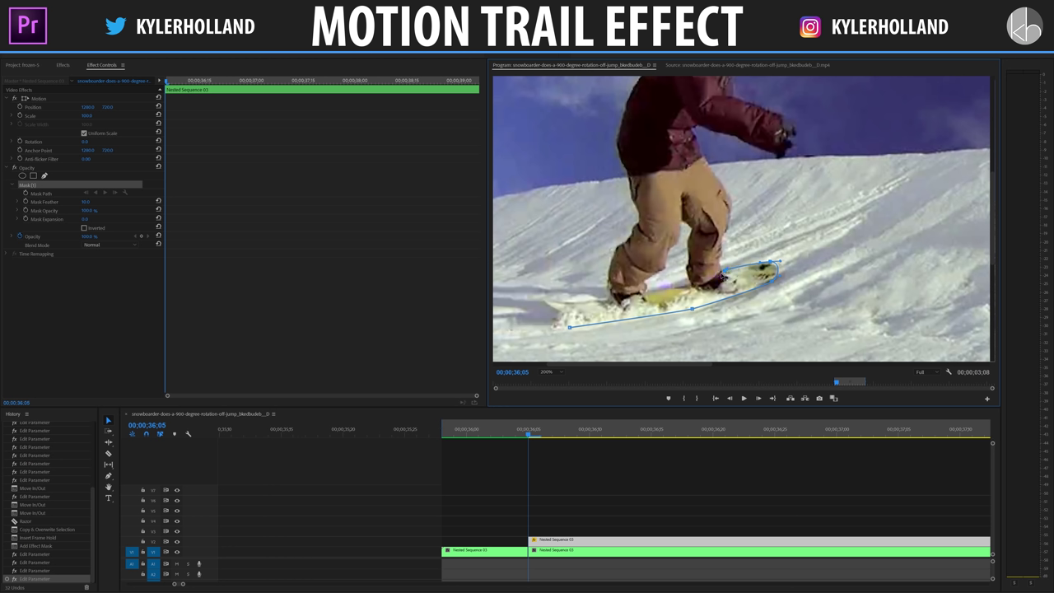
{"action": "left_click", "coordinate": [725, 226]}
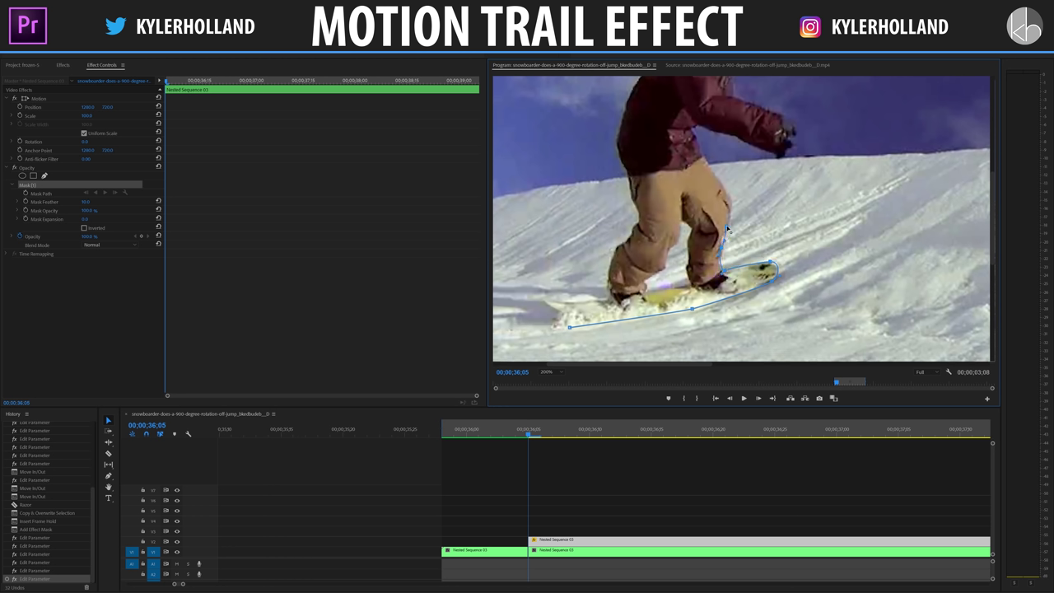
{"action": "left_click", "coordinate": [728, 192]}
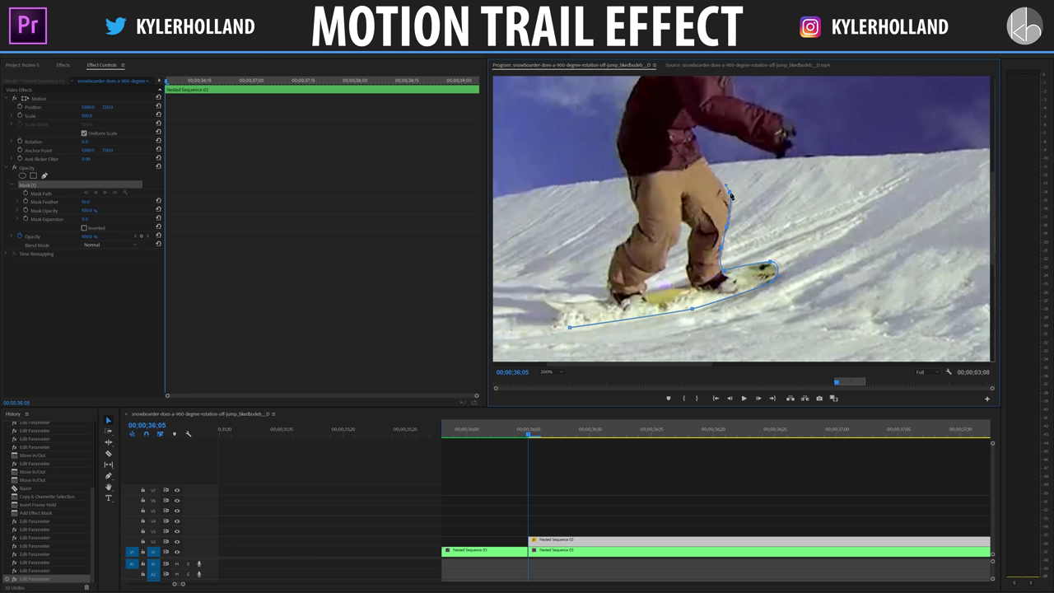
{"action": "left_click", "coordinate": [705, 155]}
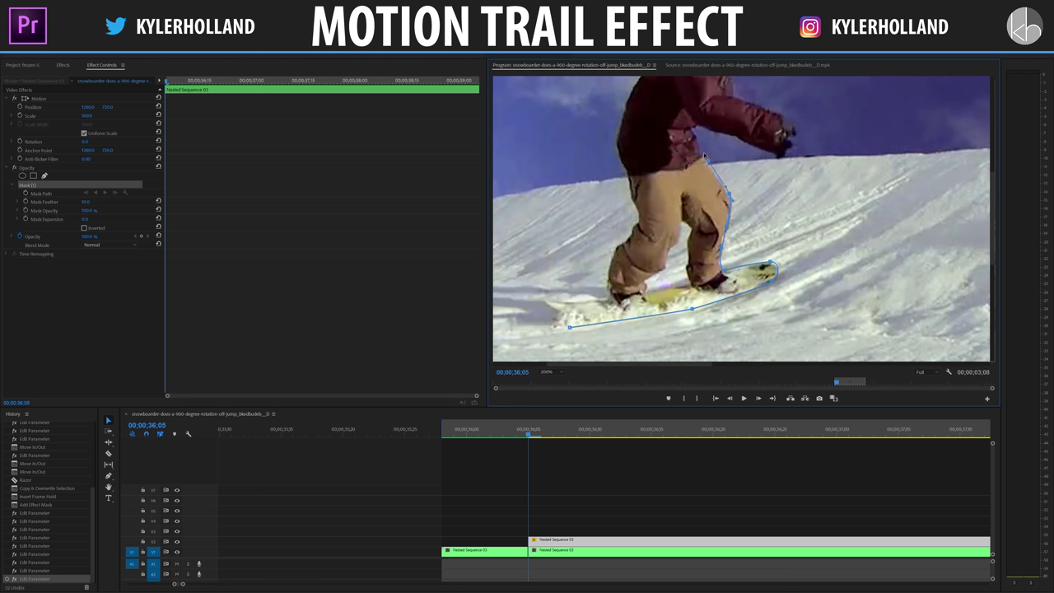
{"action": "left_click", "coordinate": [699, 140]}
{"action": "left_click", "coordinate": [694, 119]}
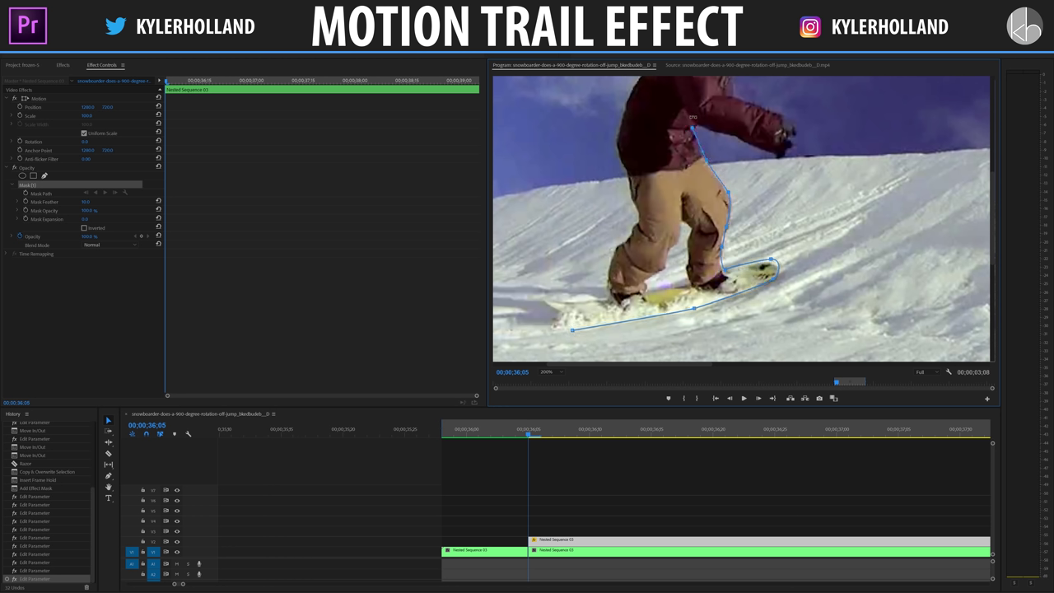
Step: Redo the mask points under the arm and trace around the arm, hand and remaining body to close the outline
{"action": "key", "text": "ctrl+z"}
{"action": "left_click_drag", "start_coordinate": [695, 126], "coordinate": [717, 133]}
{"action": "key", "text": "ctrl+z"}
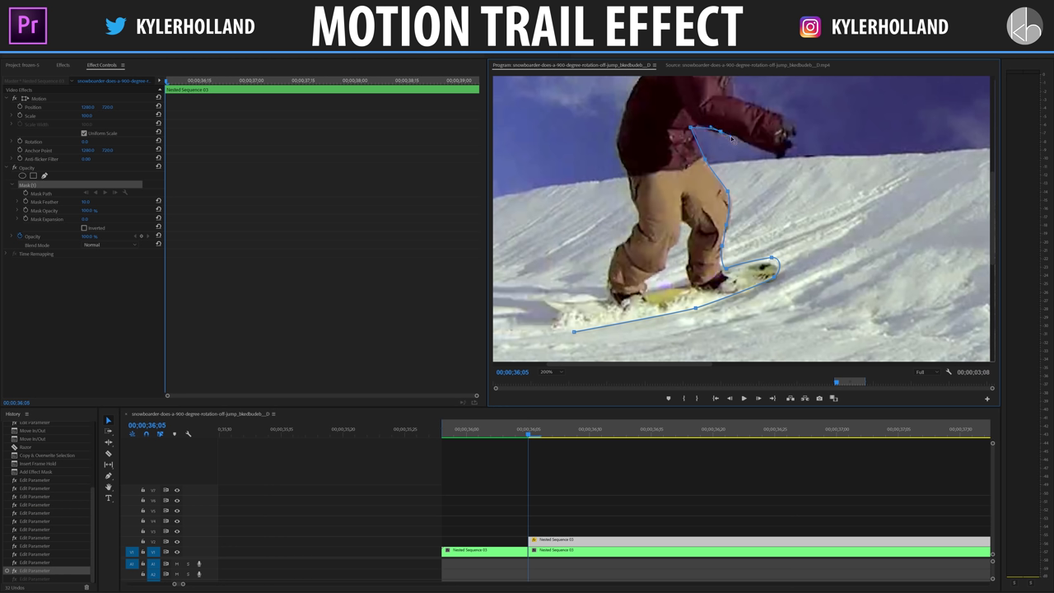
{"action": "left_click", "coordinate": [772, 153]}
{"action": "left_click_drag", "start_coordinate": [789, 155], "coordinate": [787, 116]}
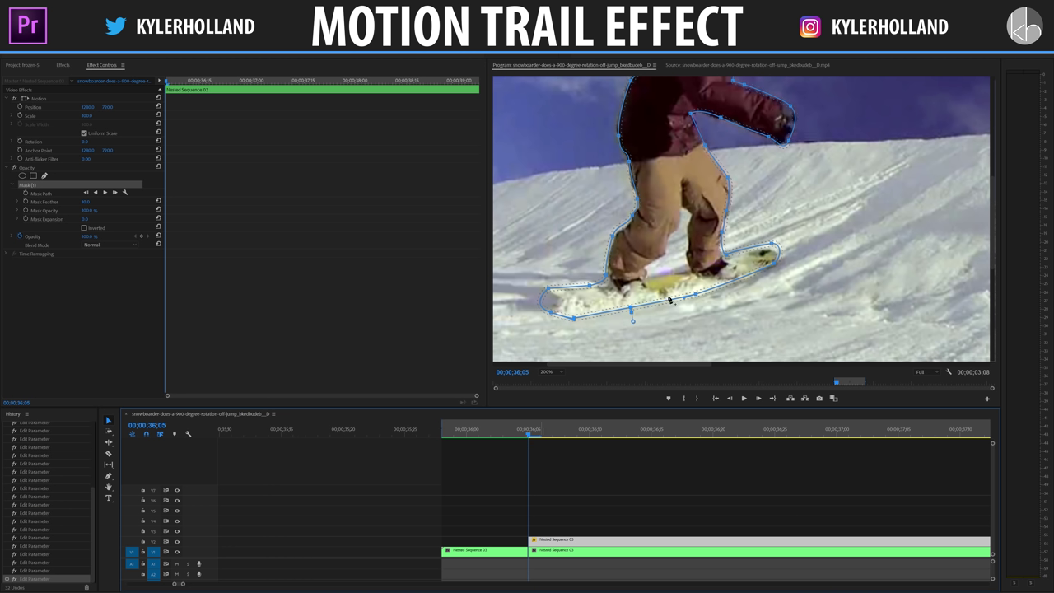
Step: Set the Mask Feather of the snowboarder's mask to 5
{"action": "mouse_move", "coordinate": [529, 434]}
{"action": "left_mouse_down"}
{"action": "mouse_move", "coordinate": [549, 432]}
{"action": "mouse_move", "coordinate": [531, 433]}
{"action": "left_mouse_up"}
{"action": "left_click", "coordinate": [86, 202]}
{"action": "type", "text": "5"}
{"action": "key", "text": "Return"}
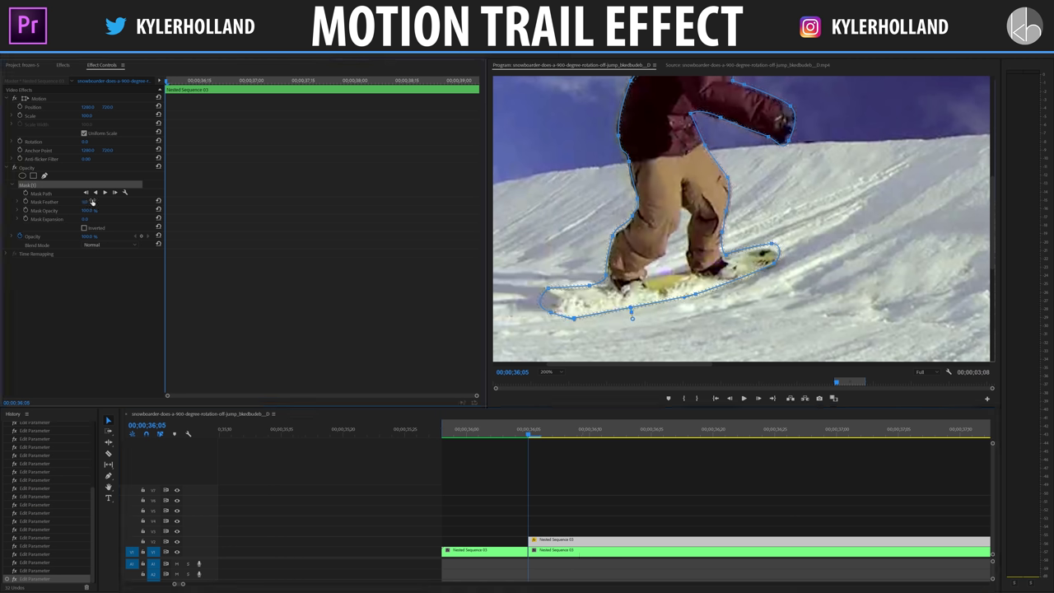
Step: Fit the whole frame in the preview and play from 00;00;35;28 to review the frozen snowboarder against the moving one
{"action": "left_click", "coordinate": [607, 476]}
{"action": "left_click", "coordinate": [548, 372]}
{"action": "left_click", "coordinate": [552, 374]}
{"action": "left_click", "coordinate": [553, 374]}
{"action": "left_click", "coordinate": [552, 380]}
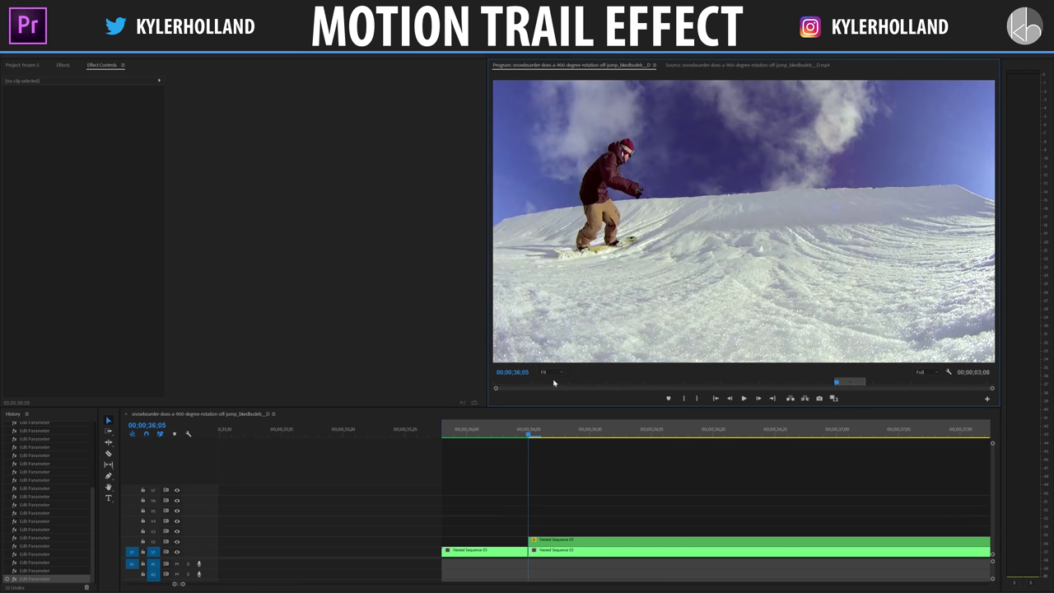
{"action": "left_click_drag", "start_coordinate": [529, 438], "coordinate": [438, 435]}
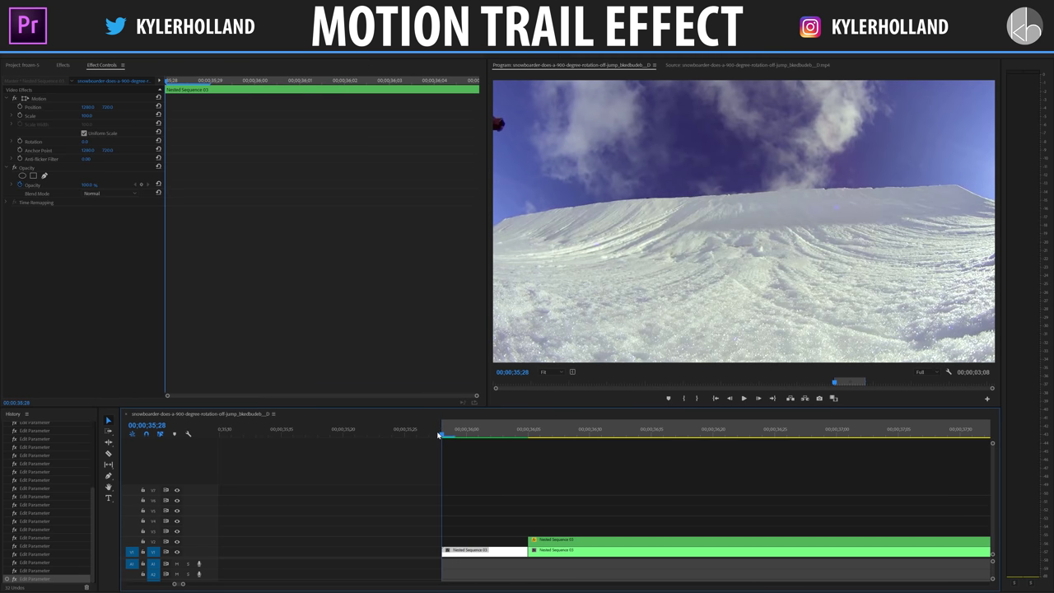
{"action": "key", "text": "space"}
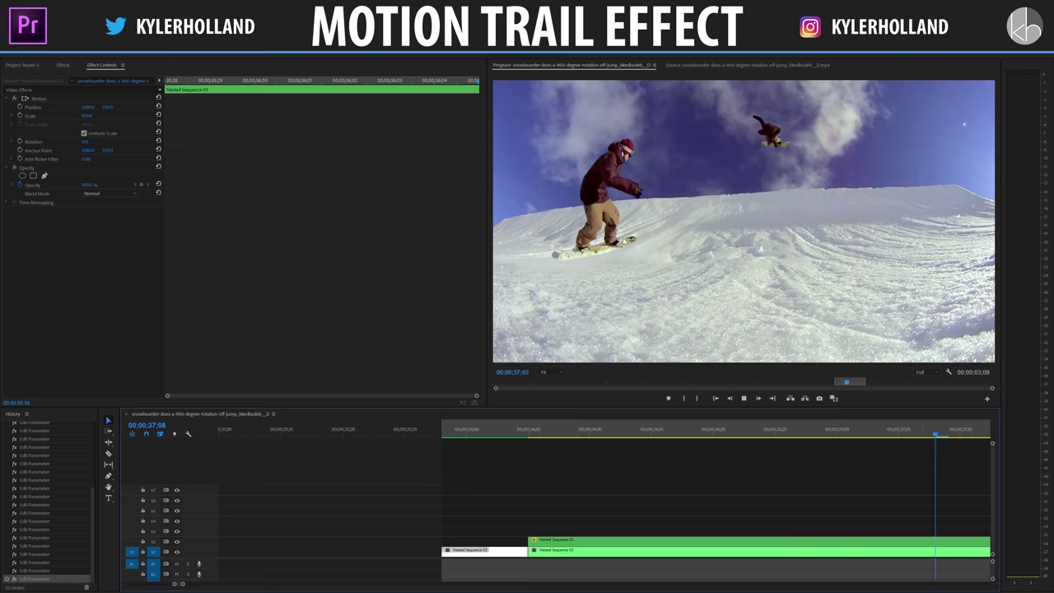
{"action": "key", "text": "space"}
{"action": "key", "text": "minus"}
{"action": "key", "text": "minus"}
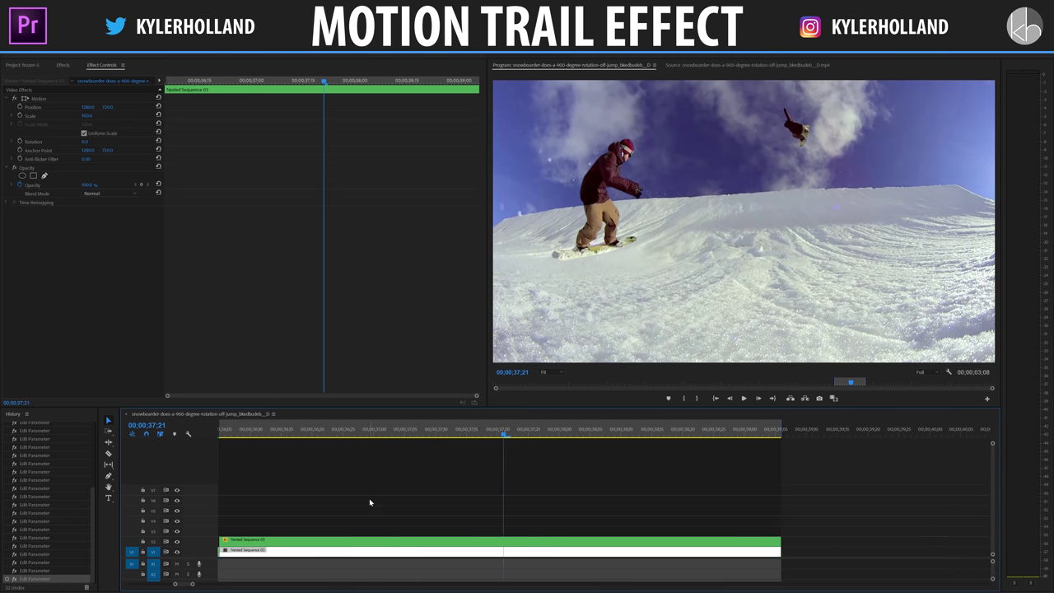
Step: At 00;00;36;07, pull the V2 clip's mask outline in tighter around the frozen snowboarder's front hand
{"action": "left_click", "coordinate": [358, 480]}
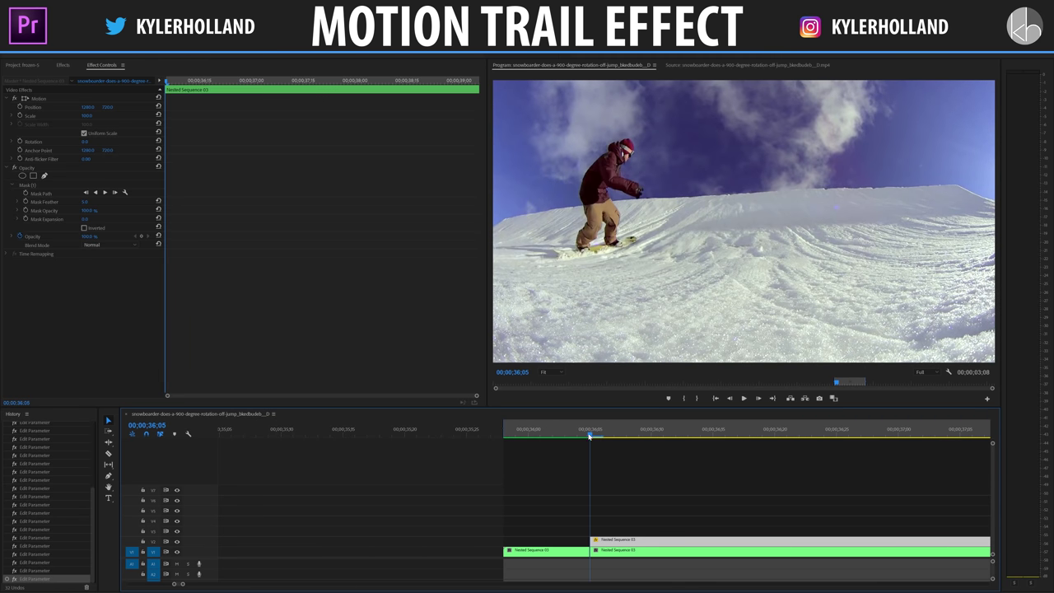
{"action": "left_click_drag", "start_coordinate": [589, 436], "coordinate": [608, 438]}
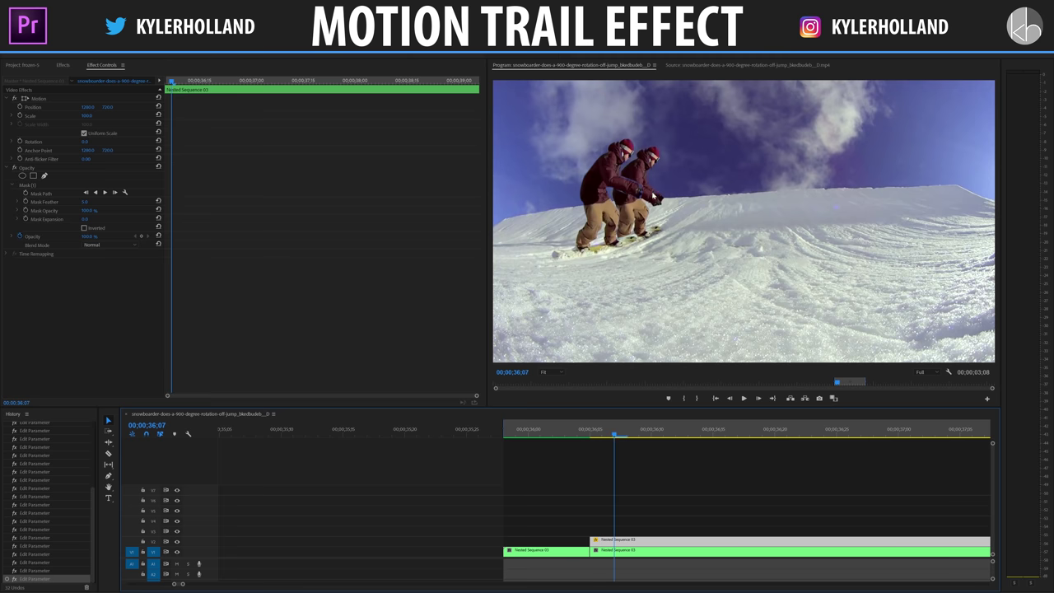
{"action": "left_click", "coordinate": [543, 373]}
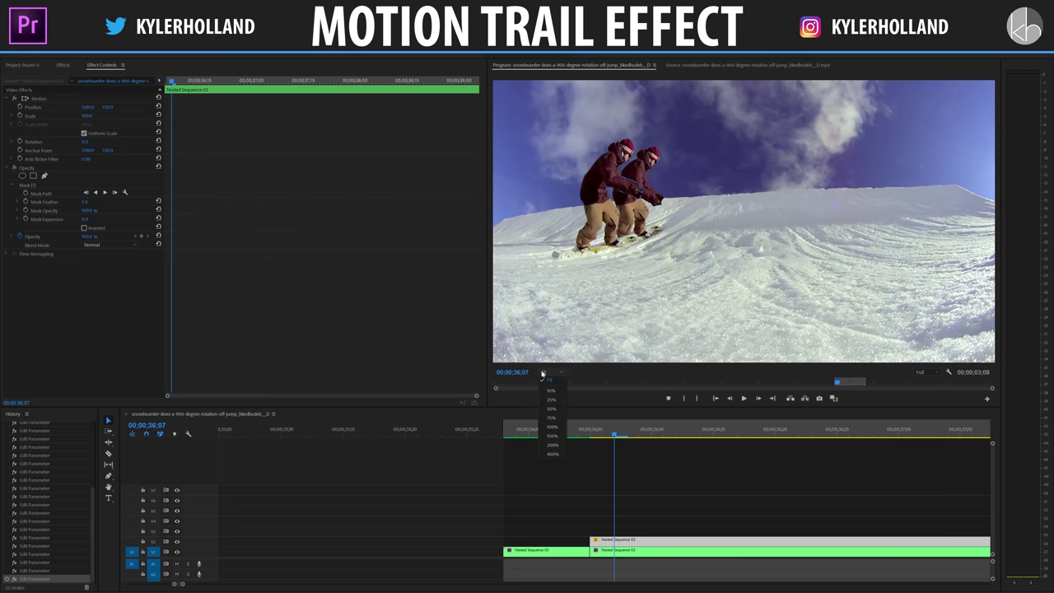
{"action": "left_click", "coordinate": [553, 445]}
{"action": "scroll", "coordinate": [798, 367], "scroll_direction": "down", "scroll_amount": 3}
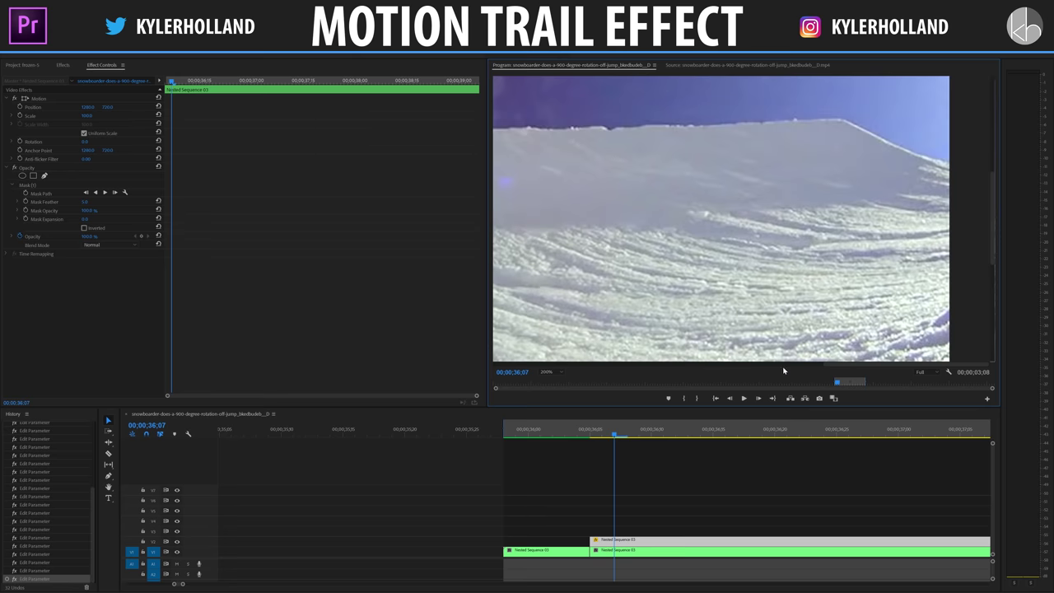
{"action": "scroll", "coordinate": [881, 275], "scroll_direction": "left", "scroll_amount": 5}
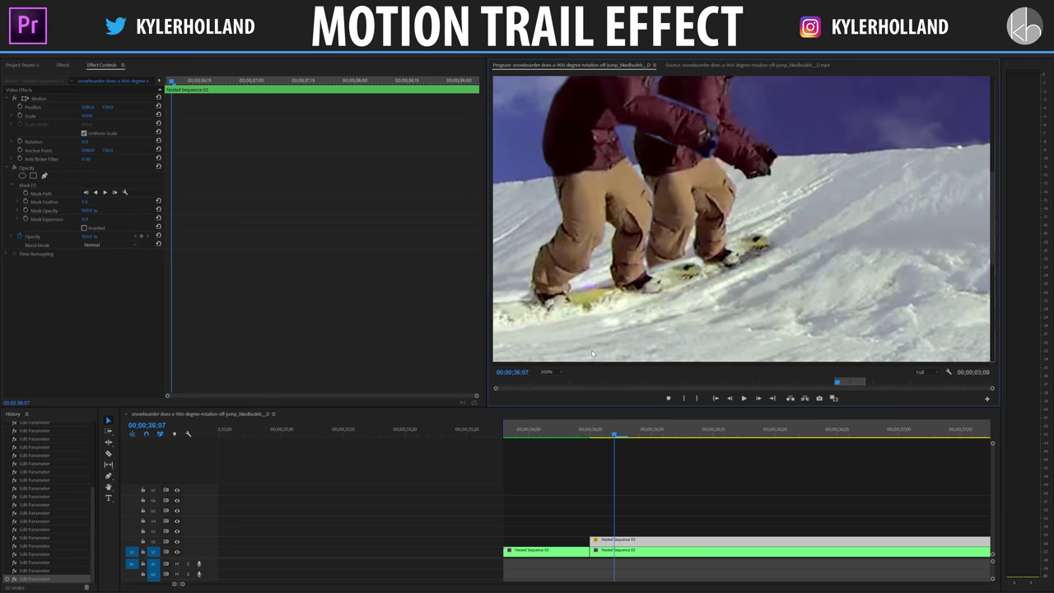
{"action": "left_click_drag", "start_coordinate": [992, 246], "coordinate": [994, 223]}
{"action": "left_click", "coordinate": [34, 187]}
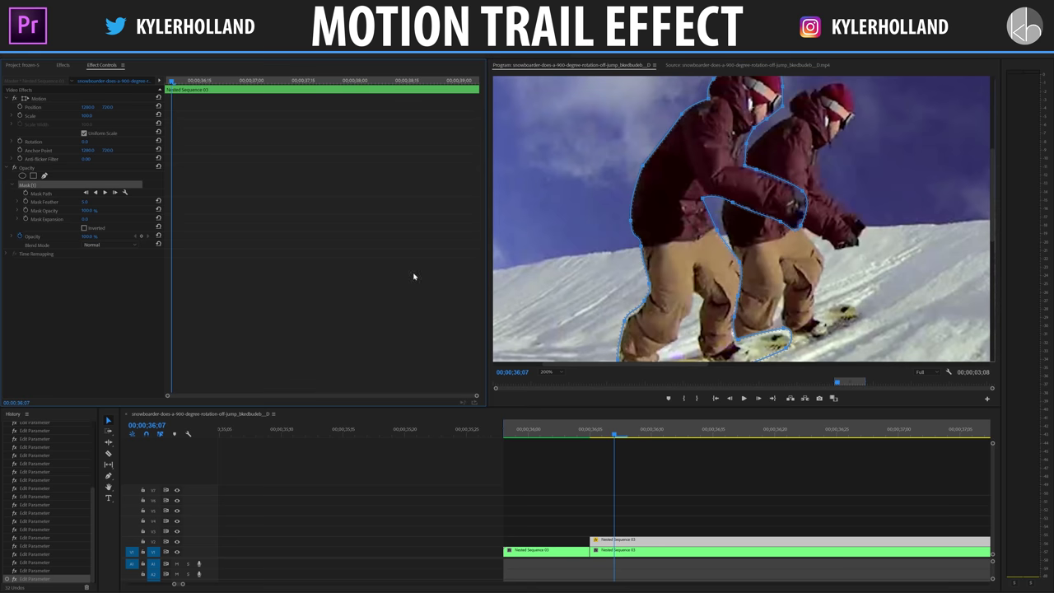
{"action": "left_click_drag", "start_coordinate": [804, 192], "coordinate": [797, 190]}
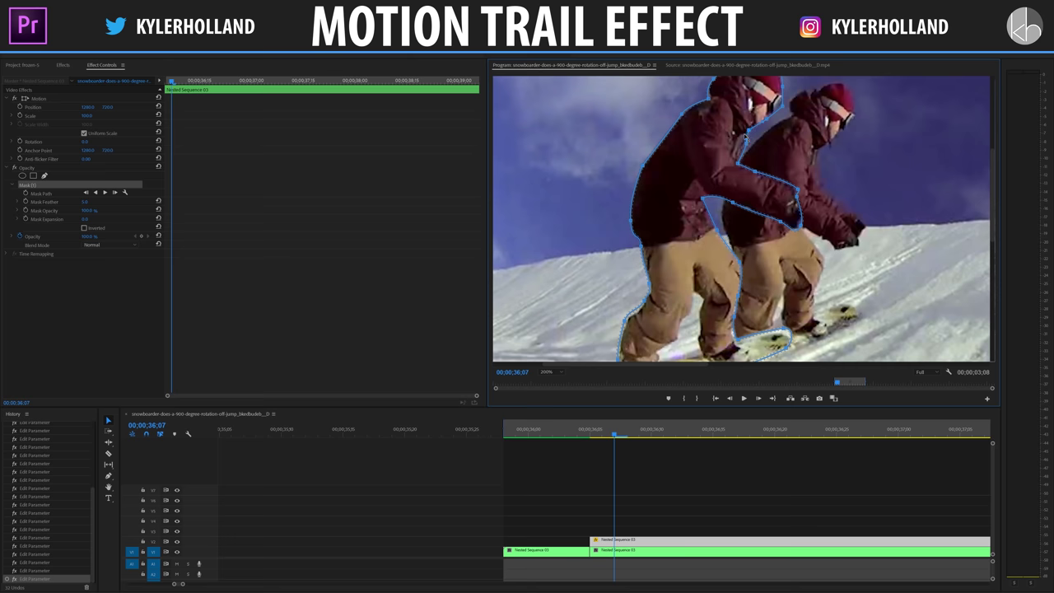
Step: Play the sequence to review the frozen snowboarder's tightened mask against the moving one
{"action": "left_click", "coordinate": [622, 461]}
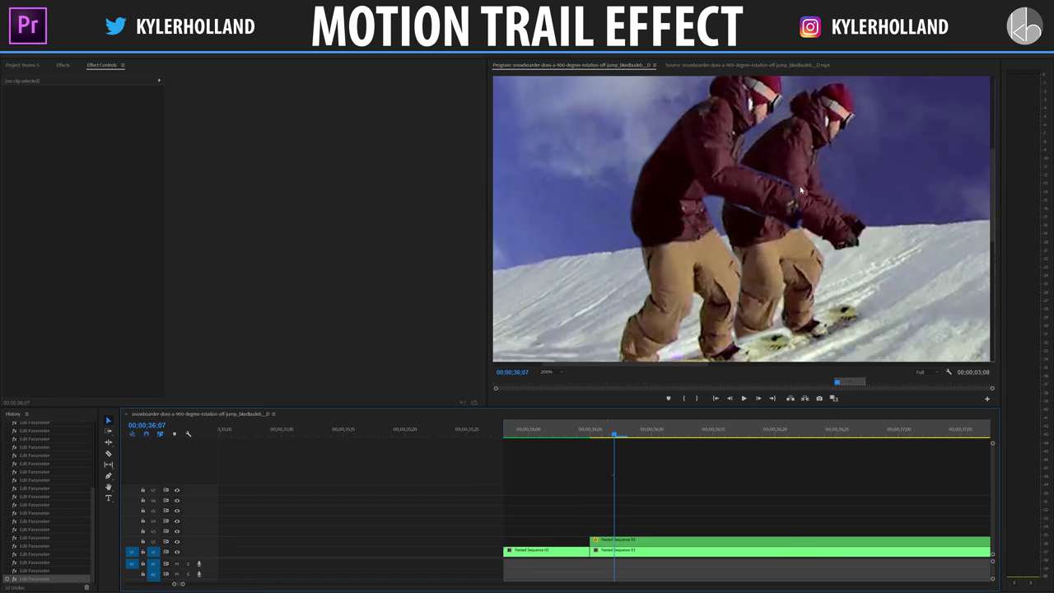
{"action": "key", "text": "space"}
{"action": "key", "text": "space"}
{"action": "left_click", "coordinate": [686, 480]}
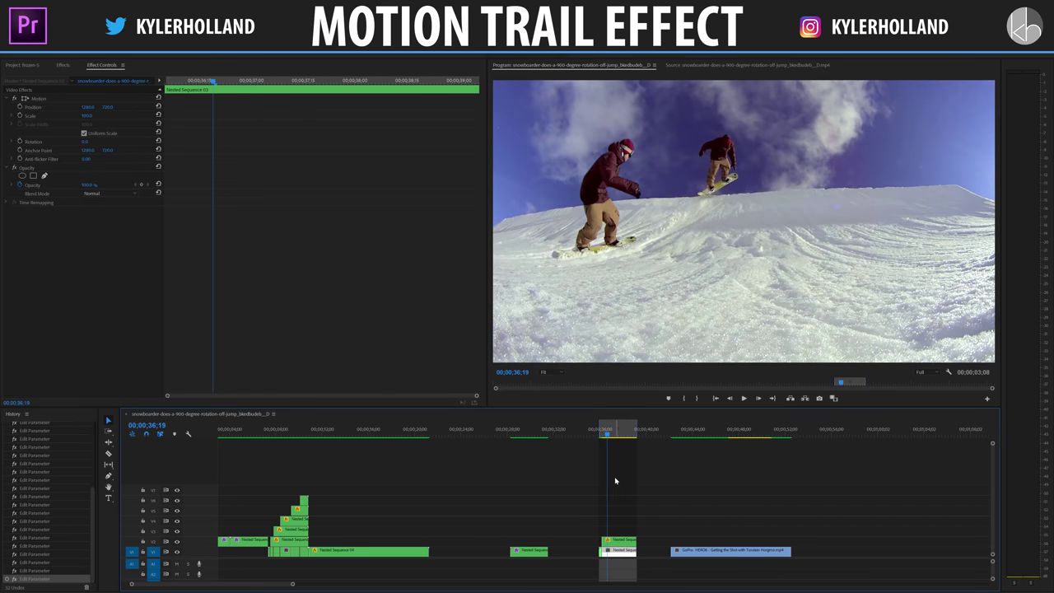
Step: Cut the V1 Nested Sequence 03 clip at 00;00;36;16, where the snowboarder leaves the lip of the jump
{"action": "key", "text": "equal"}
{"action": "key", "text": "equal"}
{"action": "key", "text": "equal"}
{"action": "mouse_move", "coordinate": [601, 433]}
{"action": "left_mouse_down"}
{"action": "mouse_move", "coordinate": [592, 439]}
{"action": "mouse_move", "coordinate": [612, 436]}
{"action": "mouse_move", "coordinate": [574, 432]}
{"action": "mouse_move", "coordinate": [594, 431]}
{"action": "left_mouse_up"}
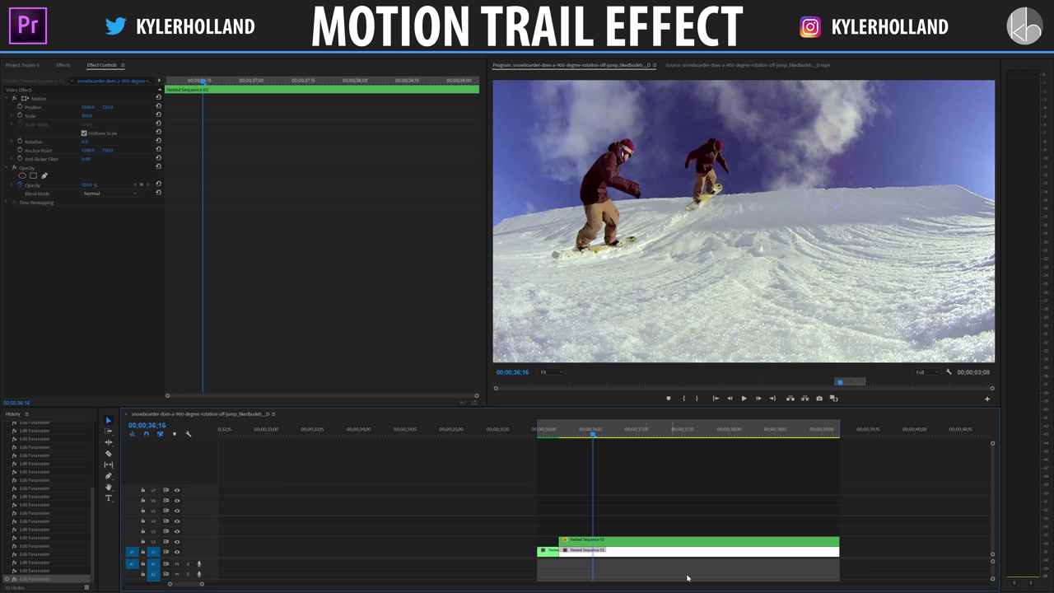
{"action": "left_click", "coordinate": [686, 542]}
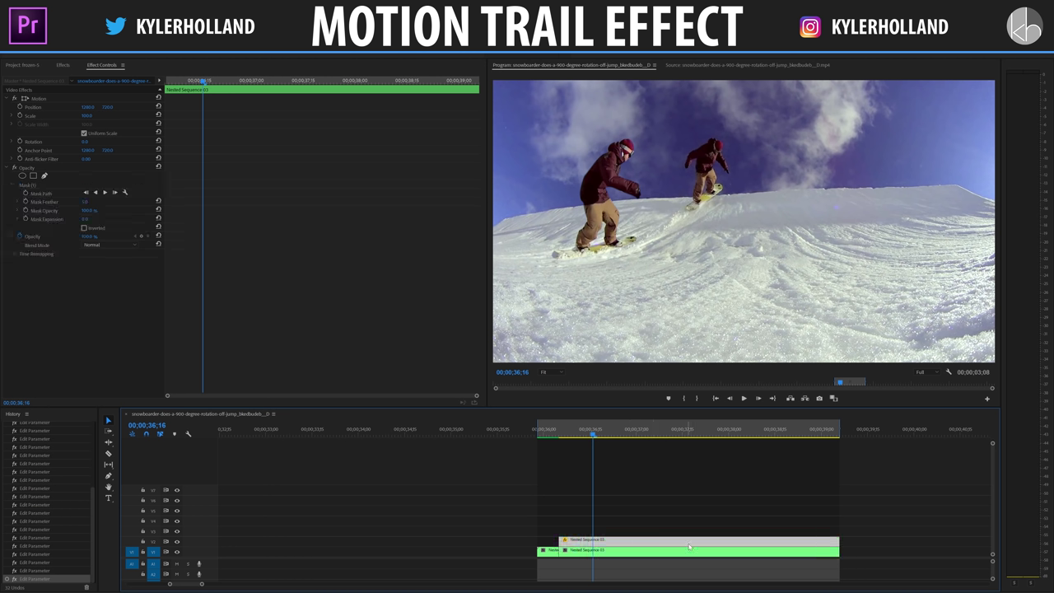
{"action": "left_click", "coordinate": [627, 552]}
{"action": "key", "text": "c"}
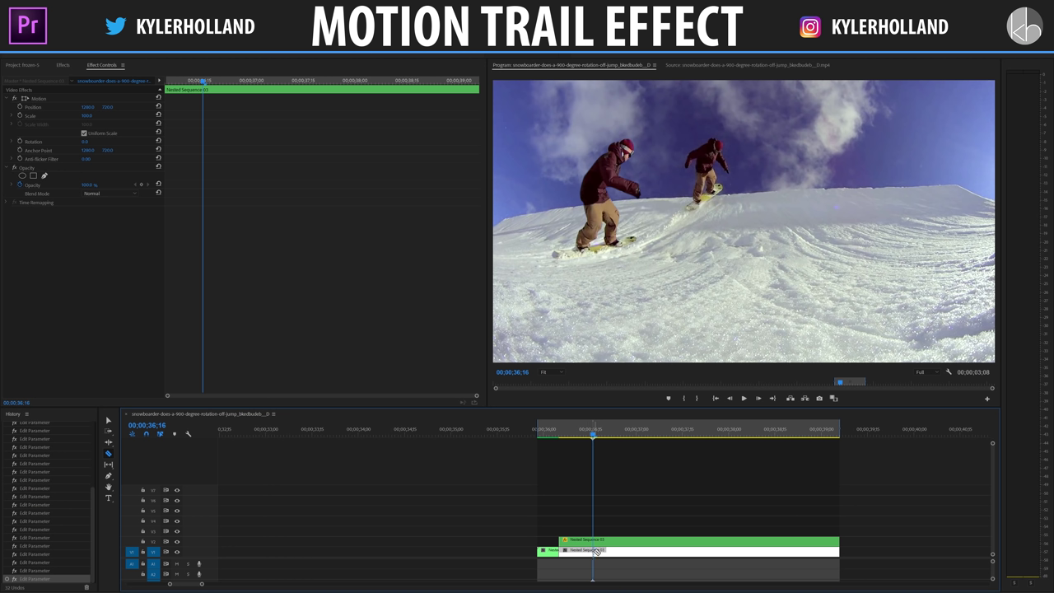
{"action": "left_click", "coordinate": [594, 550]}
{"action": "key", "text": "v"}
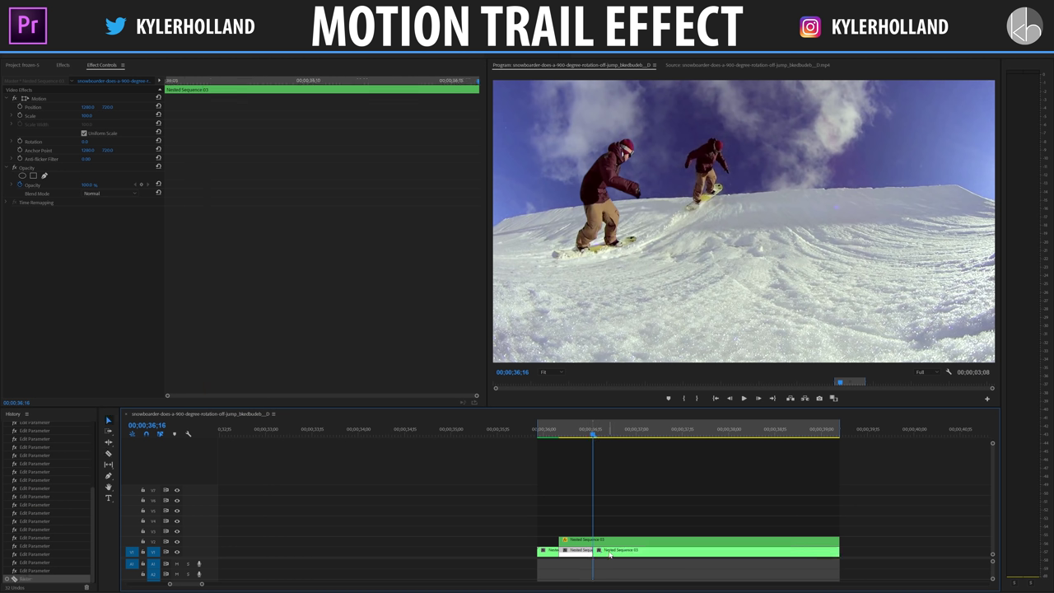
Step: Duplicate the last V1 piece onto V3 directly above it and add a frame hold to the copy at 00;00;36;16
{"action": "left_click", "coordinate": [610, 551]}
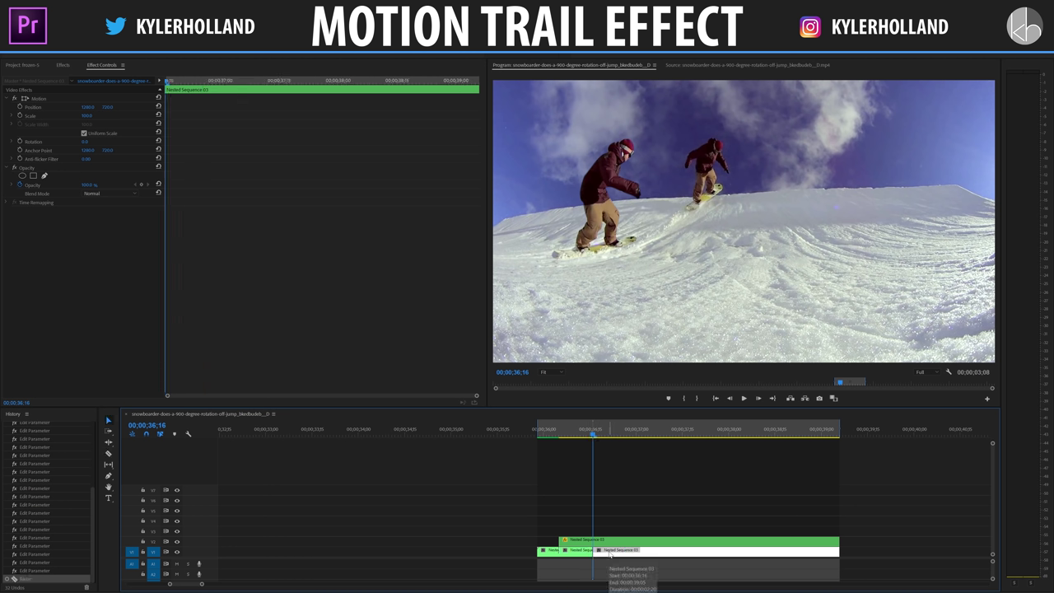
{"action": "left_click_drag", "start_coordinate": [610, 551], "coordinate": [610, 537]}
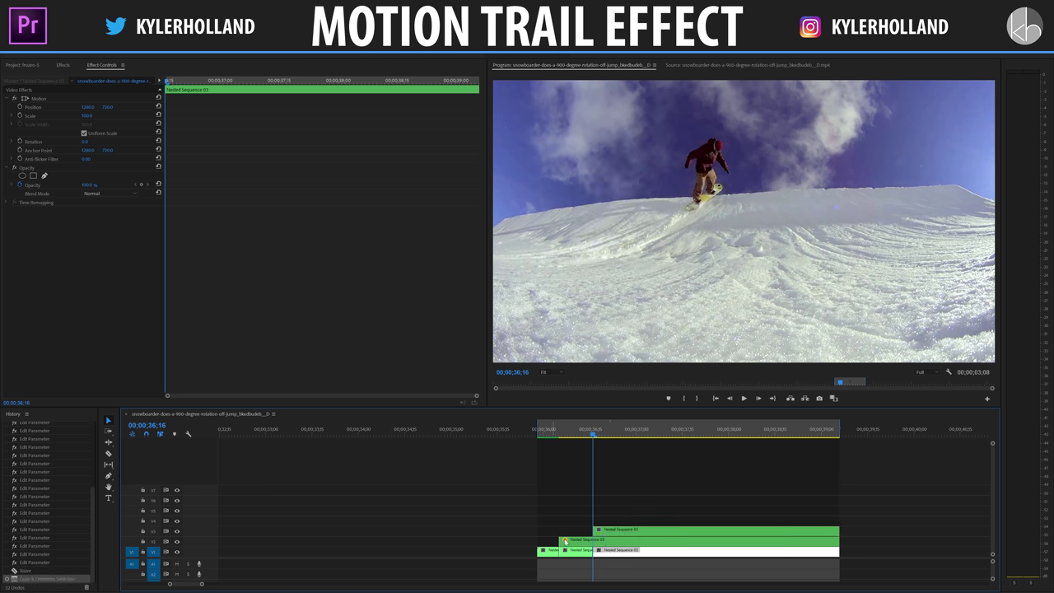
{"action": "left_click", "coordinate": [612, 532]}
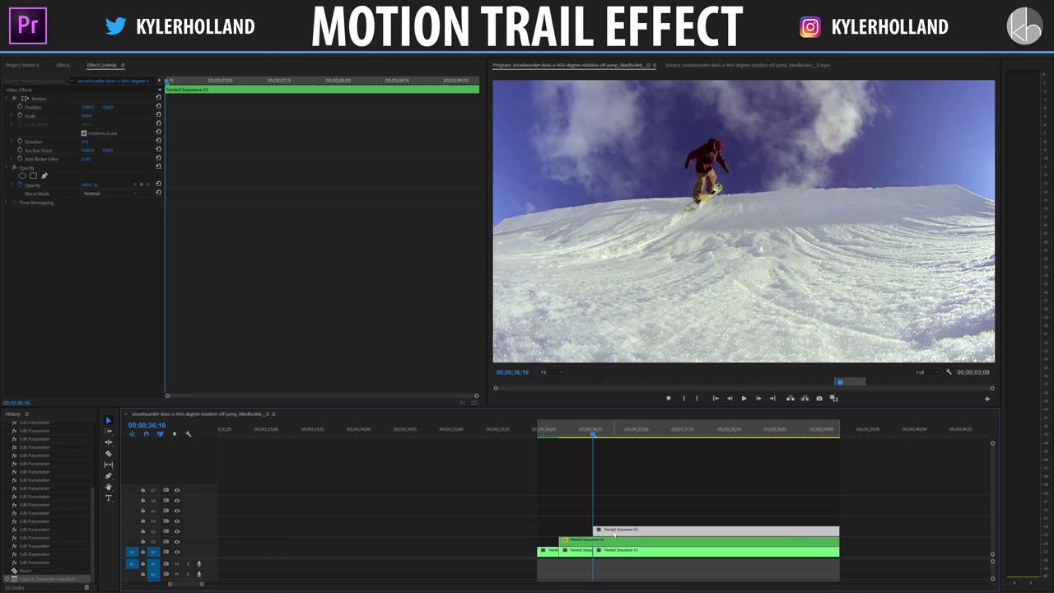
{"action": "right_click", "coordinate": [614, 533]}
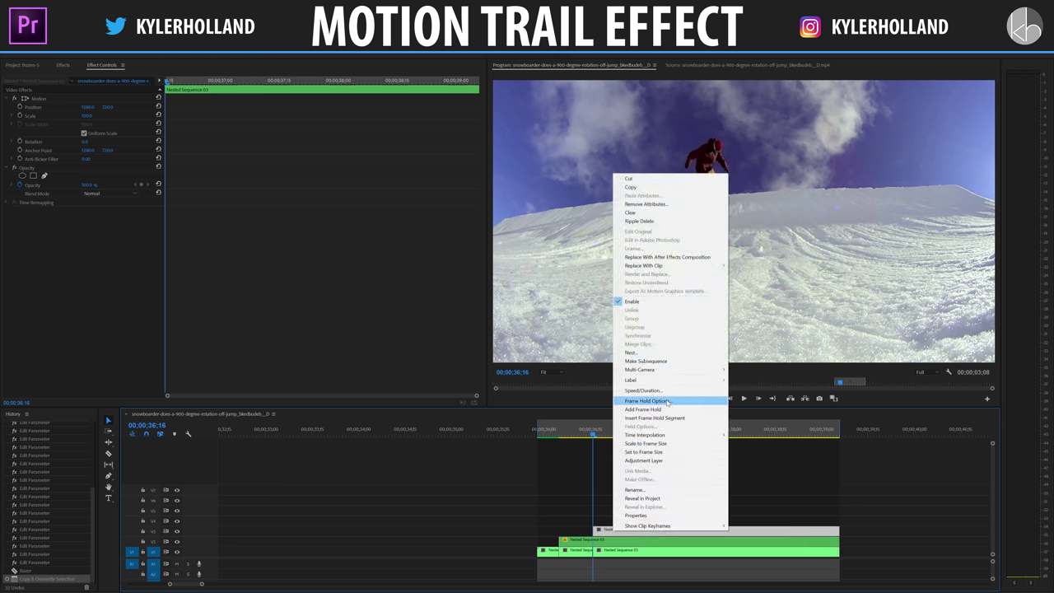
{"action": "left_click", "coordinate": [666, 409]}
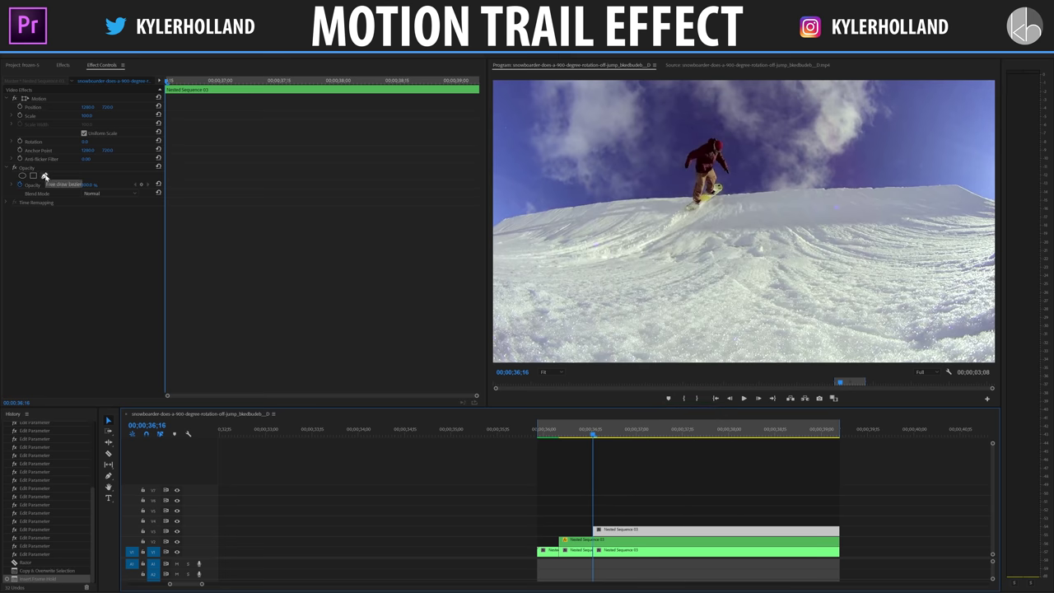
Step: Draw a loose freehand opacity mask on the V3 frame-hold copy, closing it around the snowboarder at the jump's lip
{"action": "left_click", "coordinate": [44, 176]}
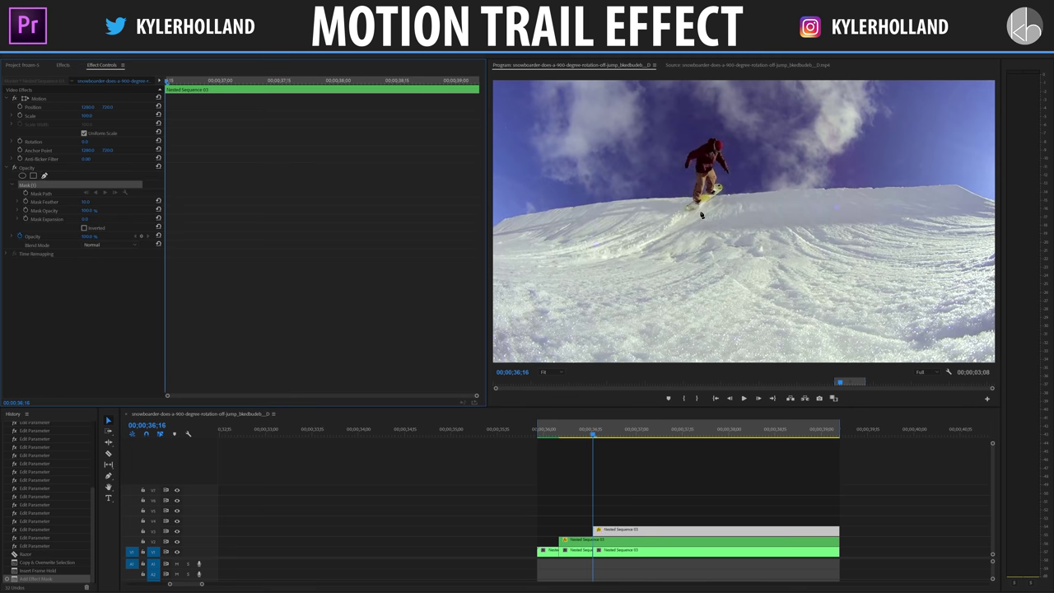
{"action": "left_click", "coordinate": [697, 215]}
{"action": "left_click", "coordinate": [722, 186]}
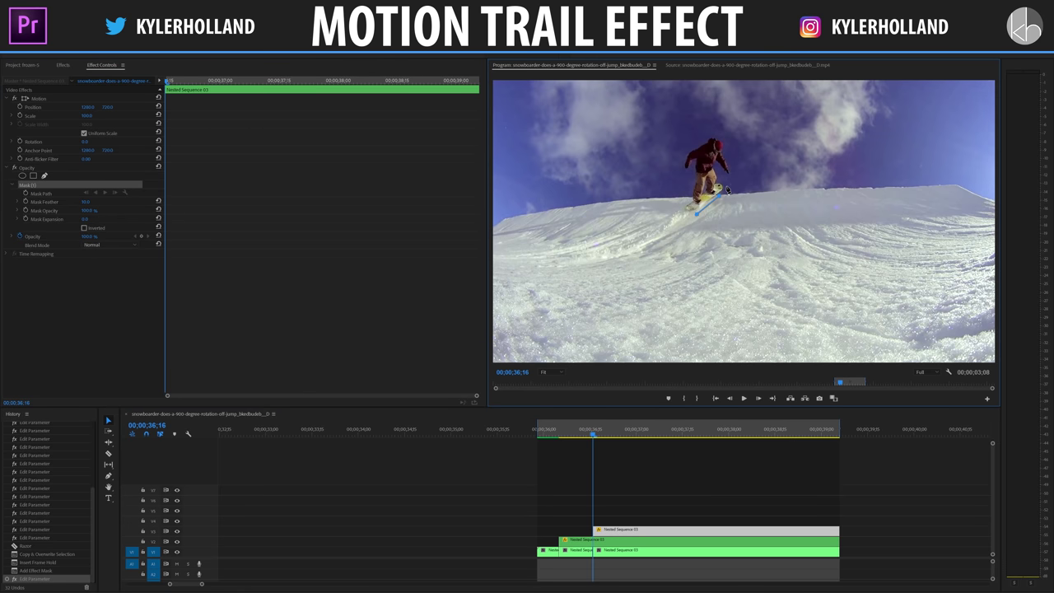
{"action": "left_click", "coordinate": [719, 166]}
{"action": "left_click", "coordinate": [735, 174]}
{"action": "left_click", "coordinate": [722, 132]}
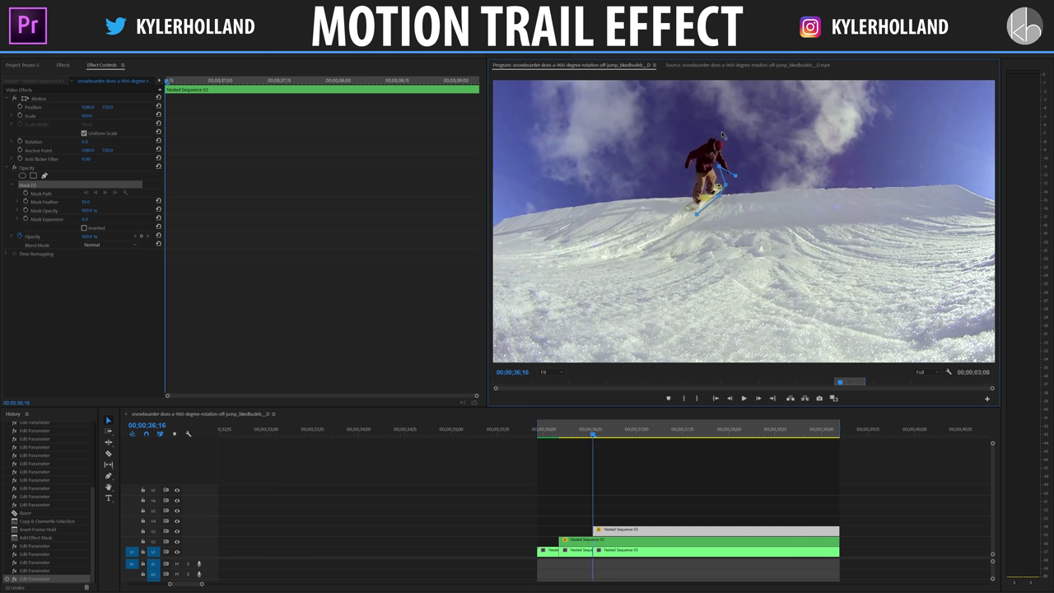
{"action": "left_click", "coordinate": [683, 223]}
{"action": "left_click", "coordinate": [697, 216]}
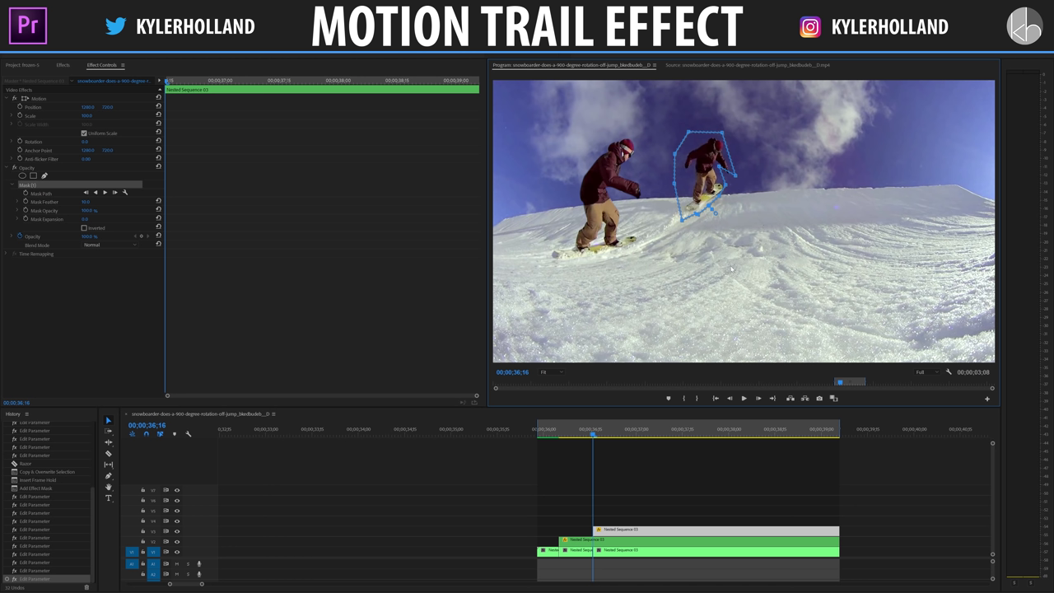
Step: Scrub and play the jump from its start to review both frozen snowboarders alongside the moving one
{"action": "left_click", "coordinate": [602, 480]}
{"action": "left_click_drag", "start_coordinate": [593, 433], "coordinate": [567, 433]}
{"action": "key", "text": "space"}
{"action": "key", "text": "space"}
{"action": "left_click", "coordinate": [637, 431]}
{"action": "left_click_drag", "start_coordinate": [637, 433], "coordinate": [606, 429]}
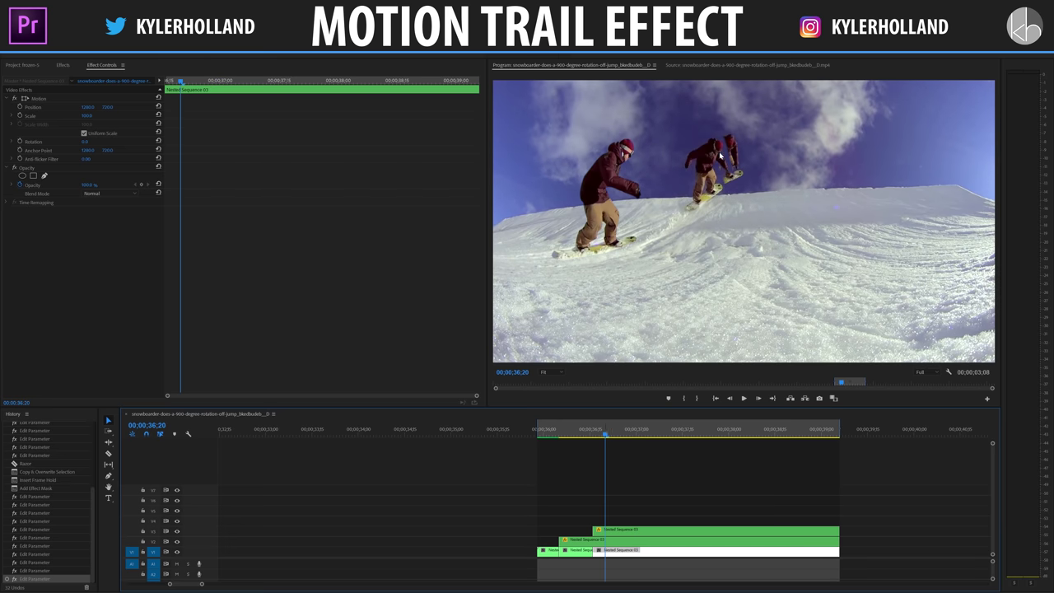
{"action": "left_click_drag", "start_coordinate": [603, 434], "coordinate": [569, 435]}
{"action": "left_click", "coordinate": [545, 431]}
{"action": "key", "text": "space"}
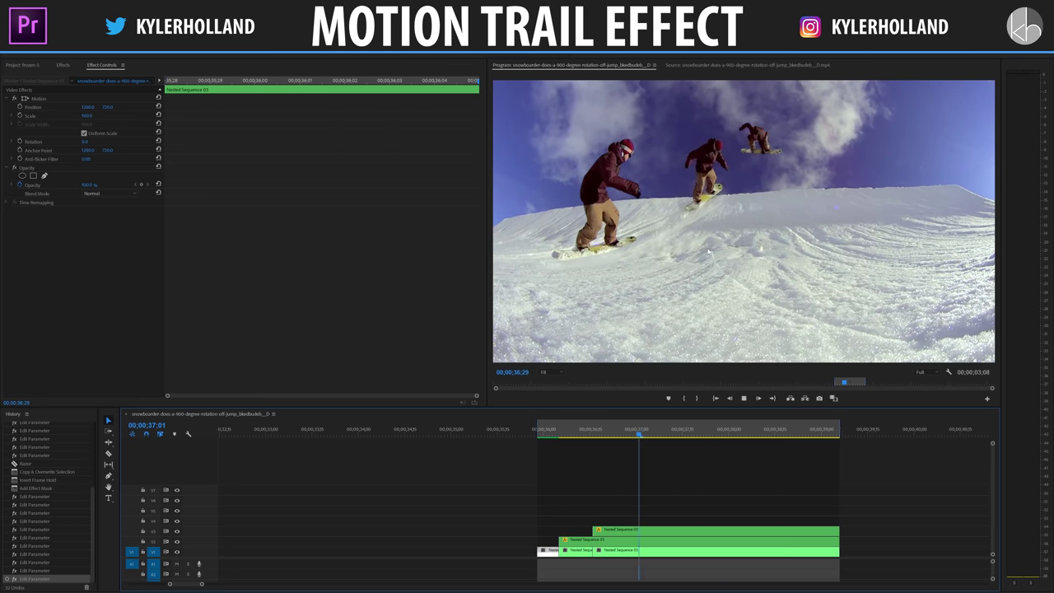
{"action": "key", "text": "space"}
Step: Play the finished multi-track example earlier in the sequence to examine the complete masked motion trail
{"action": "left_click", "coordinate": [651, 503]}
{"action": "key", "text": "minus"}
{"action": "key", "text": "minus"}
{"action": "key", "text": "minus"}
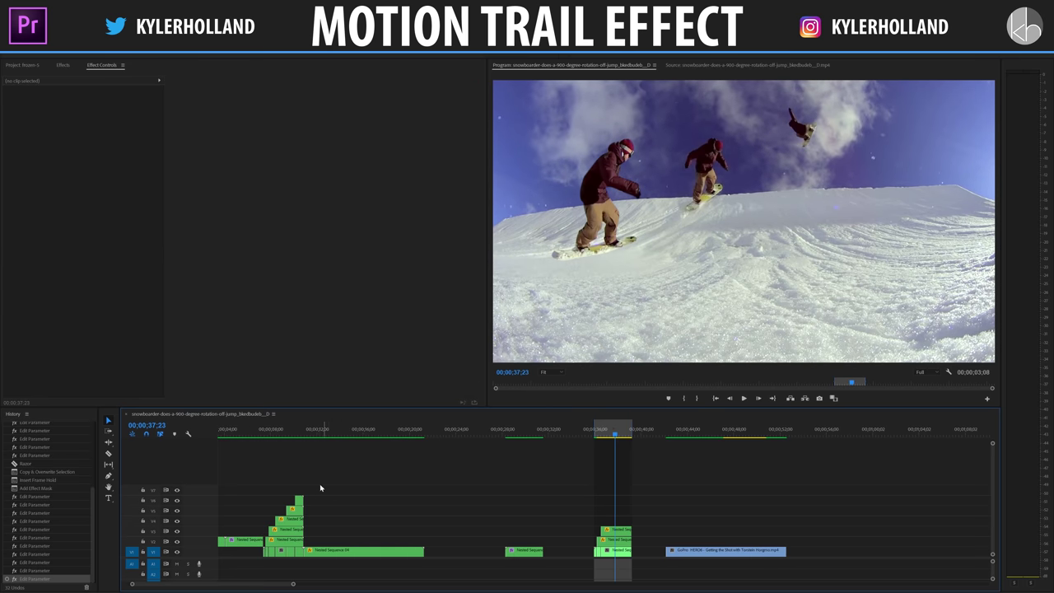
{"action": "left_click", "coordinate": [260, 437]}
{"action": "key", "text": "equal"}
{"action": "key", "text": "equal"}
{"action": "left_click", "coordinate": [561, 432]}
{"action": "key", "text": "space"}
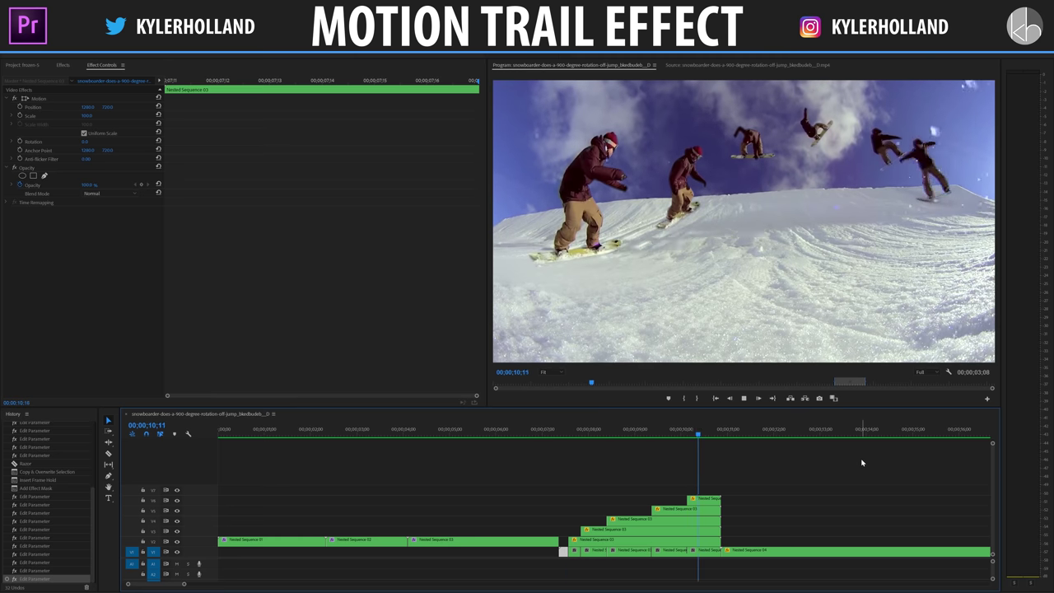
{"action": "key", "text": "space"}
Step: Play on through the Nested Sequence 04 clip to examine the finished Echo trail in the tree footage
{"action": "key", "text": "space"}
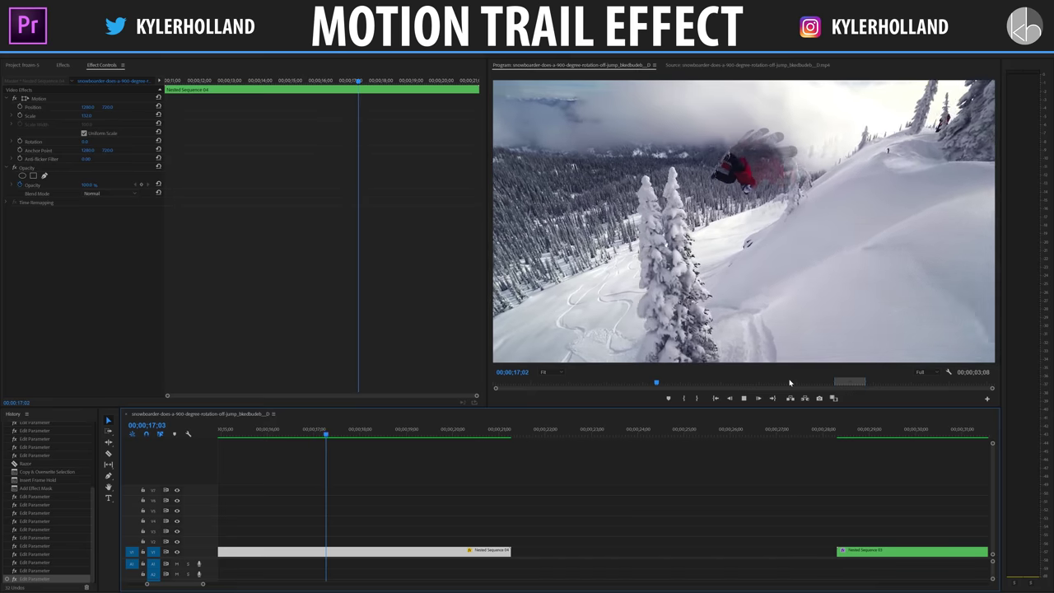
{"action": "left_click", "coordinate": [744, 399]}
{"action": "left_click_drag", "start_coordinate": [420, 431], "coordinate": [383, 435]}
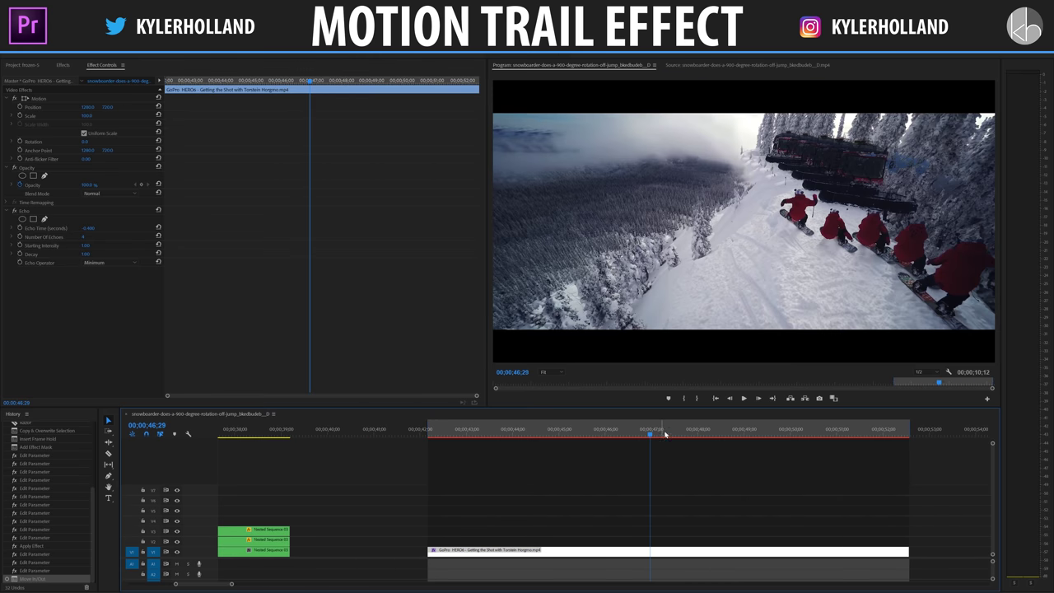
Step: Scrub the GoPro clip to 00;00;47;26 and lower the program preview's playback resolution to 1/4
{"action": "left_click_drag", "start_coordinate": [665, 433], "coordinate": [693, 432]}
{"action": "left_click", "coordinate": [926, 372]}
{"action": "left_click", "coordinate": [925, 395]}
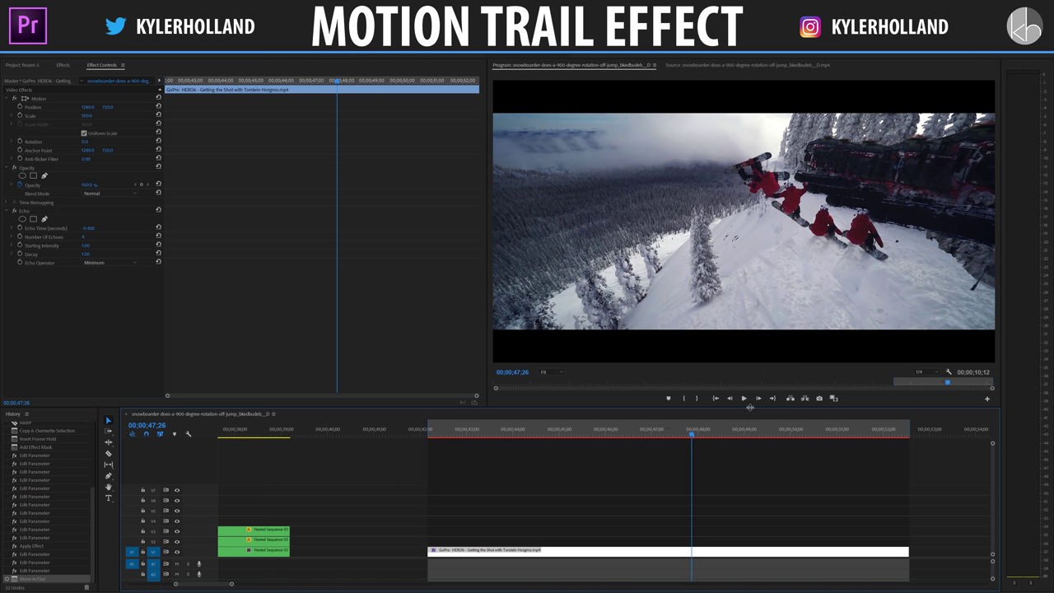
Step: Remove the Echo effect from the GoPro clip
{"action": "left_click", "coordinate": [94, 228]}
{"action": "left_click", "coordinate": [36, 212]}
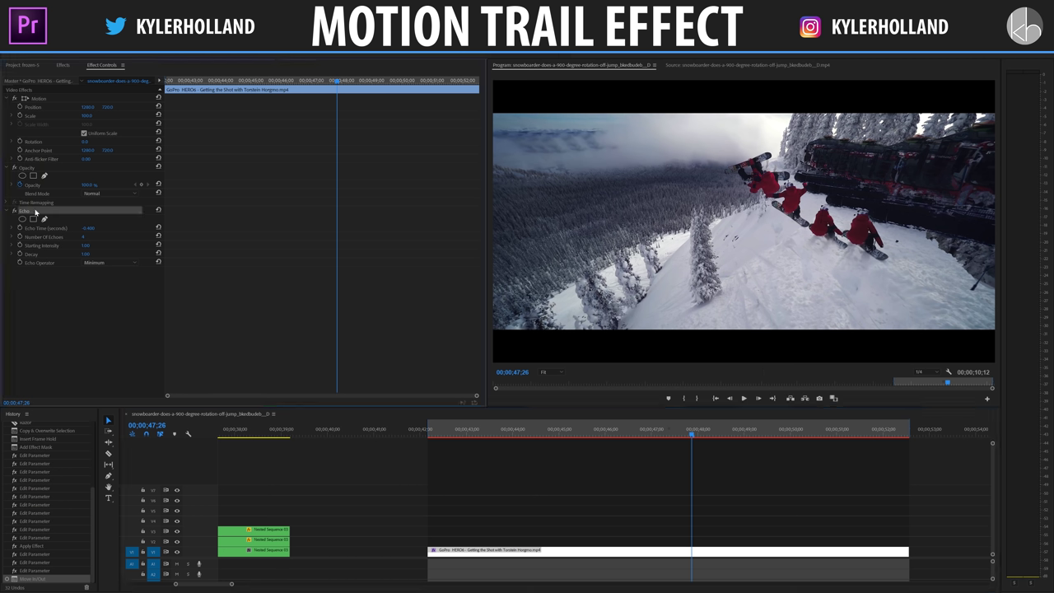
{"action": "key", "text": "Delete"}
Step: Move back to 00;00;46;21 and set the program preview's playback resolution to 1/2
{"action": "left_click_drag", "start_coordinate": [690, 437], "coordinate": [637, 432]}
{"action": "left_click", "coordinate": [930, 373]}
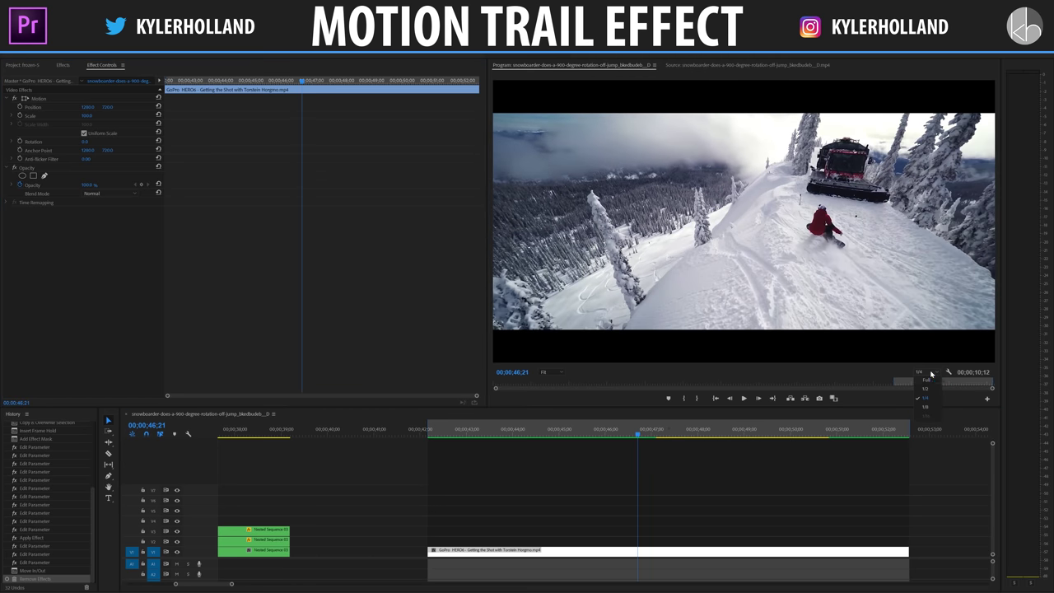
{"action": "left_click", "coordinate": [934, 386]}
Step: Cut the GoPro clip at 00;00;47;02 and 00;00;50;08 to isolate the jump
{"action": "left_click_drag", "start_coordinate": [630, 434], "coordinate": [656, 436]}
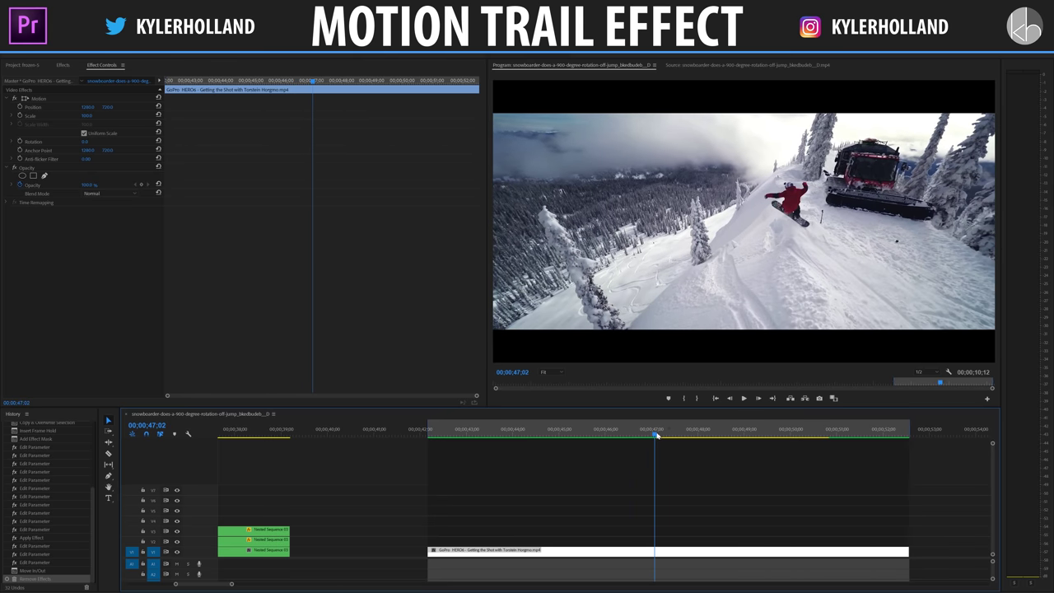
{"action": "key", "text": "c"}
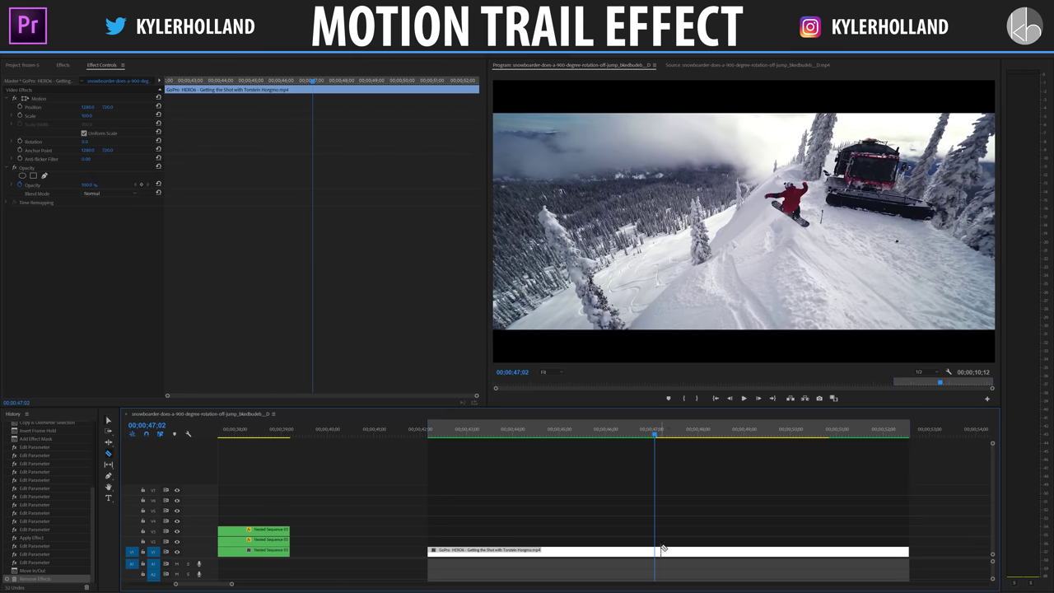
{"action": "left_click", "coordinate": [655, 549]}
{"action": "key", "text": "v"}
{"action": "left_click_drag", "start_coordinate": [650, 440], "coordinate": [722, 446]}
{"action": "left_click_drag", "start_coordinate": [774, 459], "coordinate": [803, 462]}
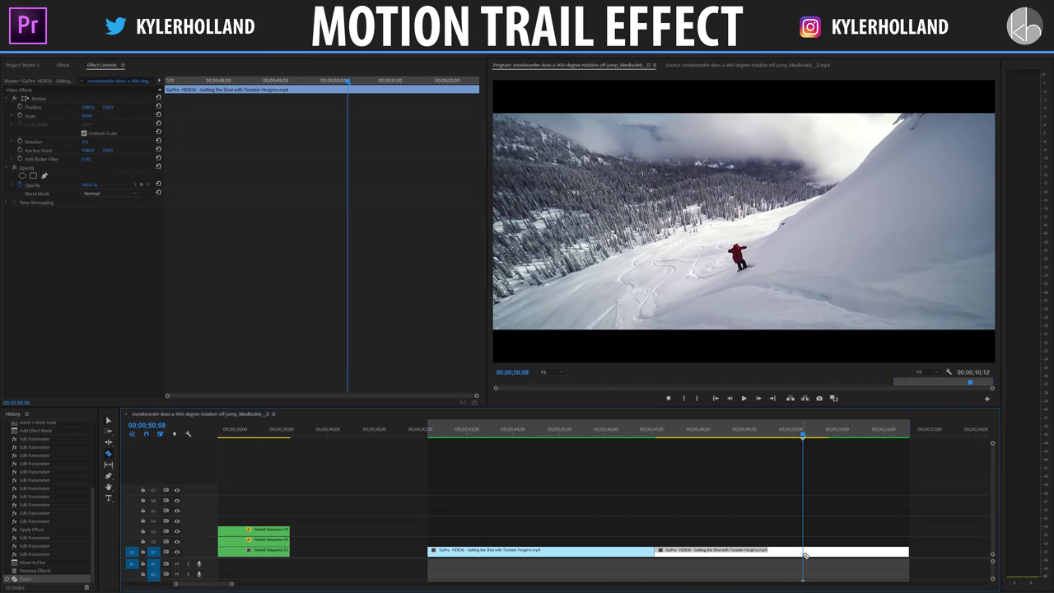
{"action": "left_click", "coordinate": [803, 552]}
{"action": "left_click", "coordinate": [736, 562]}
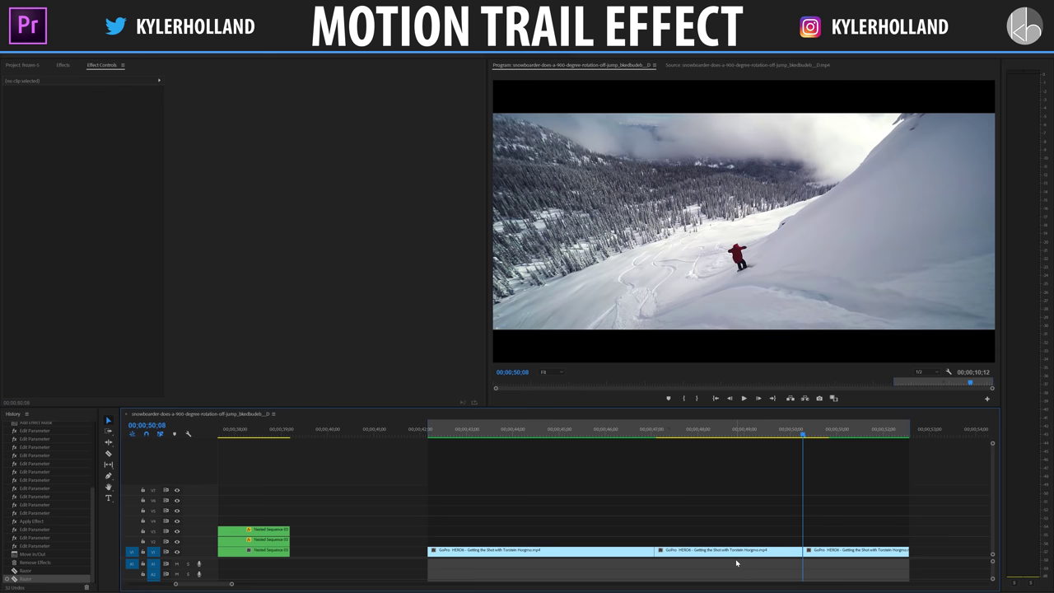
Step: Apply the Echo video effect to the middle piece of the GoPro clip
{"action": "left_click", "coordinate": [736, 554]}
{"action": "left_click", "coordinate": [734, 538]}
{"action": "left_click", "coordinate": [733, 553]}
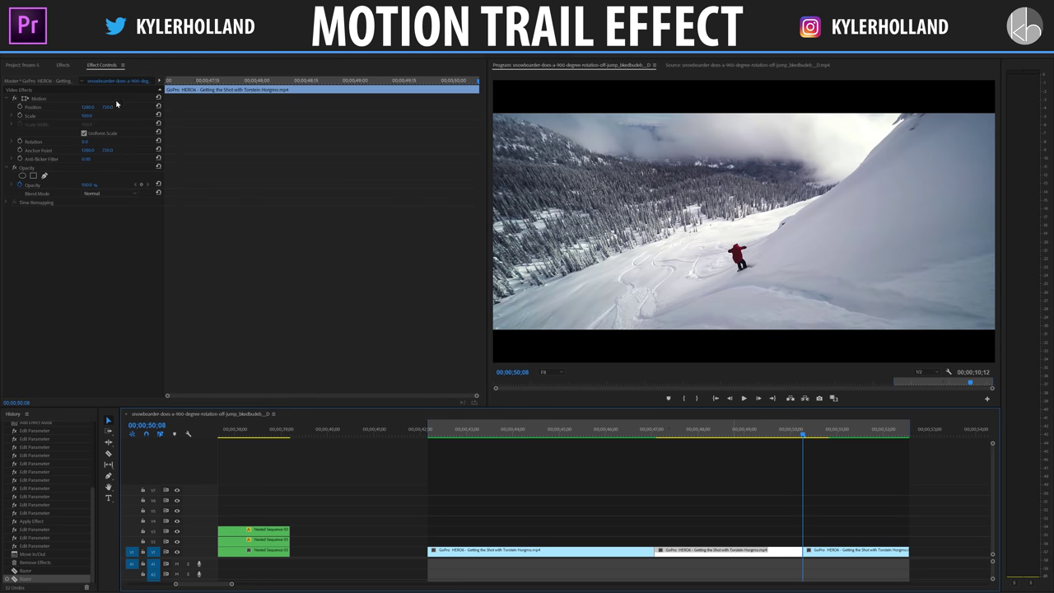
{"action": "left_click", "coordinate": [62, 66]}
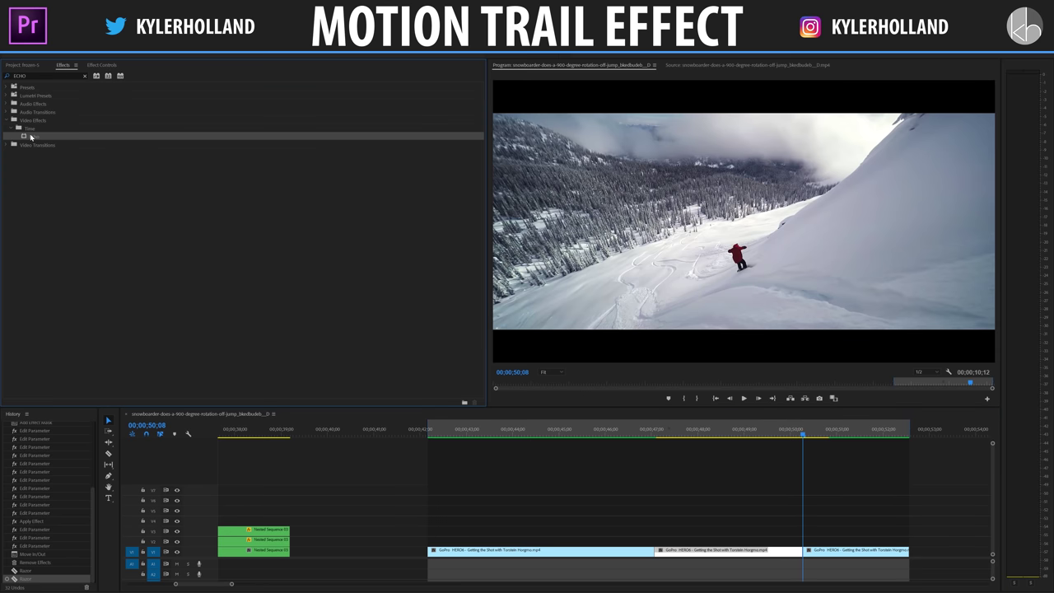
{"action": "left_click_drag", "start_coordinate": [50, 138], "coordinate": [724, 545]}
Step: Set the Echo Operator of the middle GoPro piece to Minimum, previewing the result at 00;00;48;06
{"action": "left_click", "coordinate": [707, 434]}
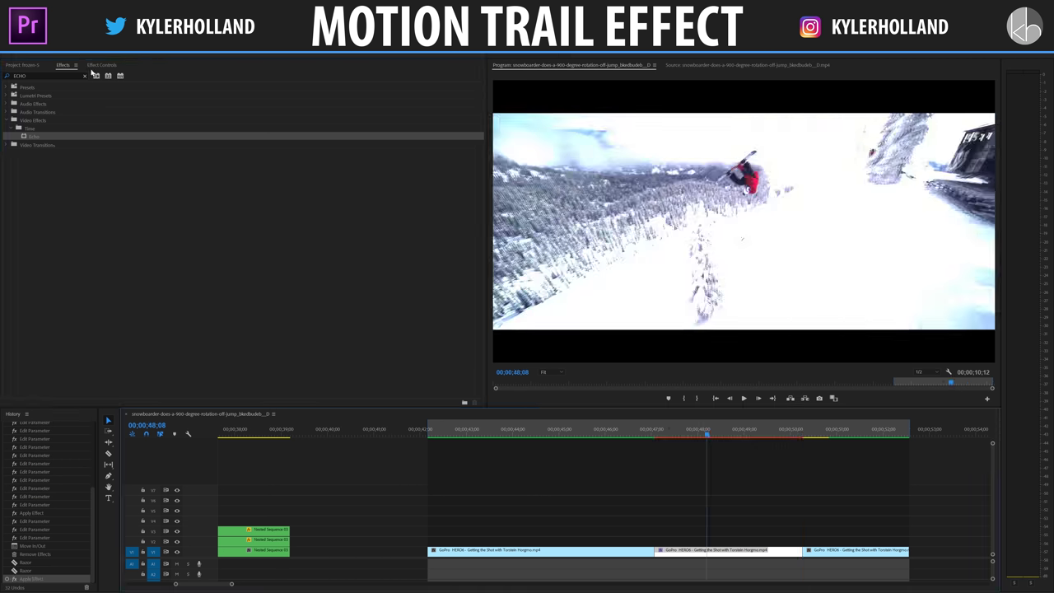
{"action": "left_click", "coordinate": [99, 66]}
{"action": "left_click", "coordinate": [114, 262]}
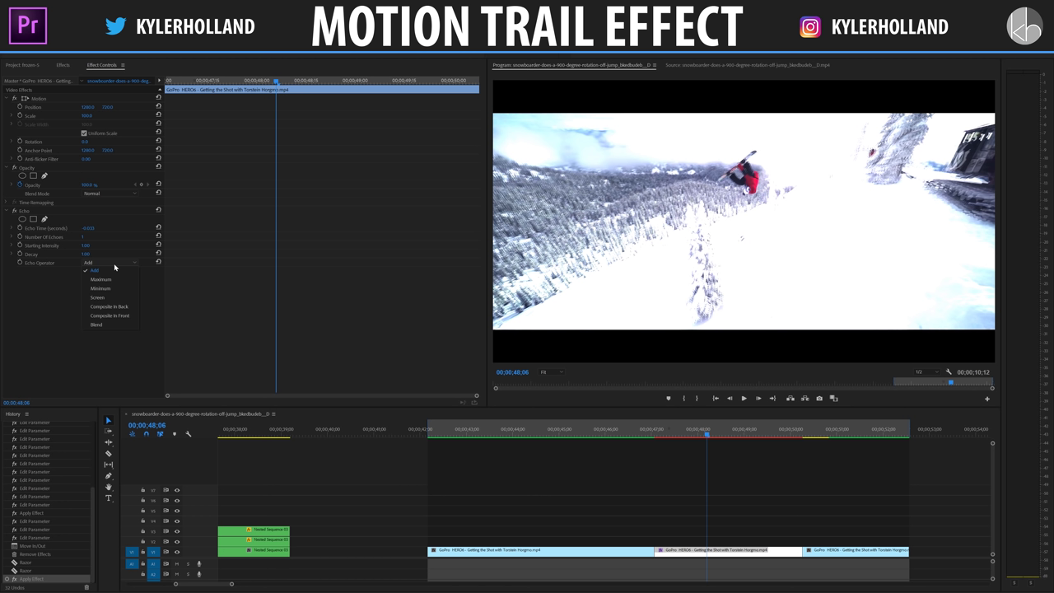
{"action": "left_click", "coordinate": [100, 288]}
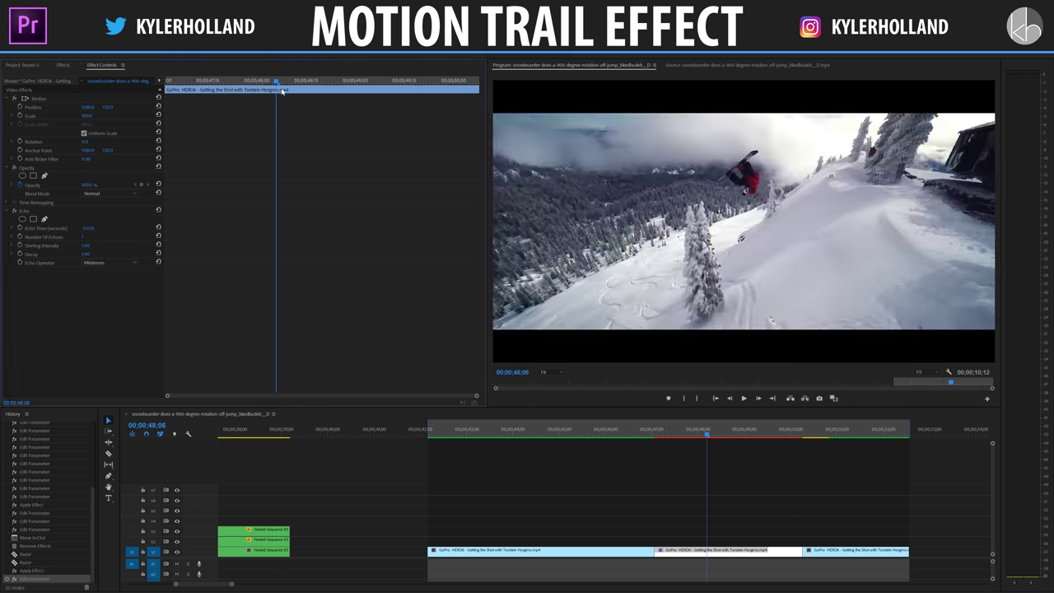
Step: Move to 00;00;48;27 and set the Echo effect's Number Of Echoes to 4
{"action": "left_click_drag", "start_coordinate": [280, 80], "coordinate": [347, 82]}
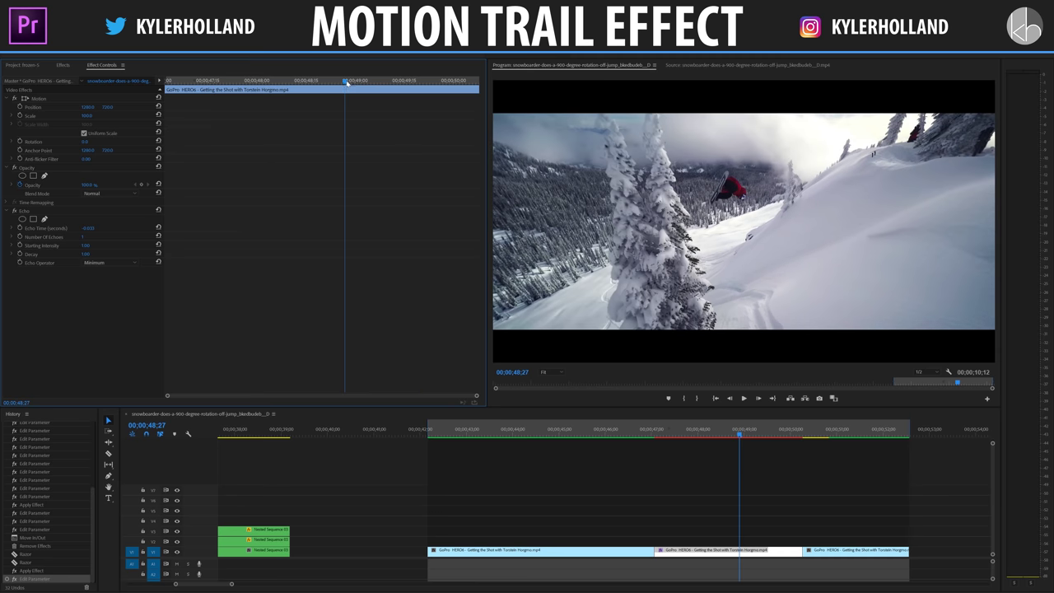
{"action": "left_click", "coordinate": [91, 236]}
{"action": "type", "text": "4"}
{"action": "key", "text": "Return"}
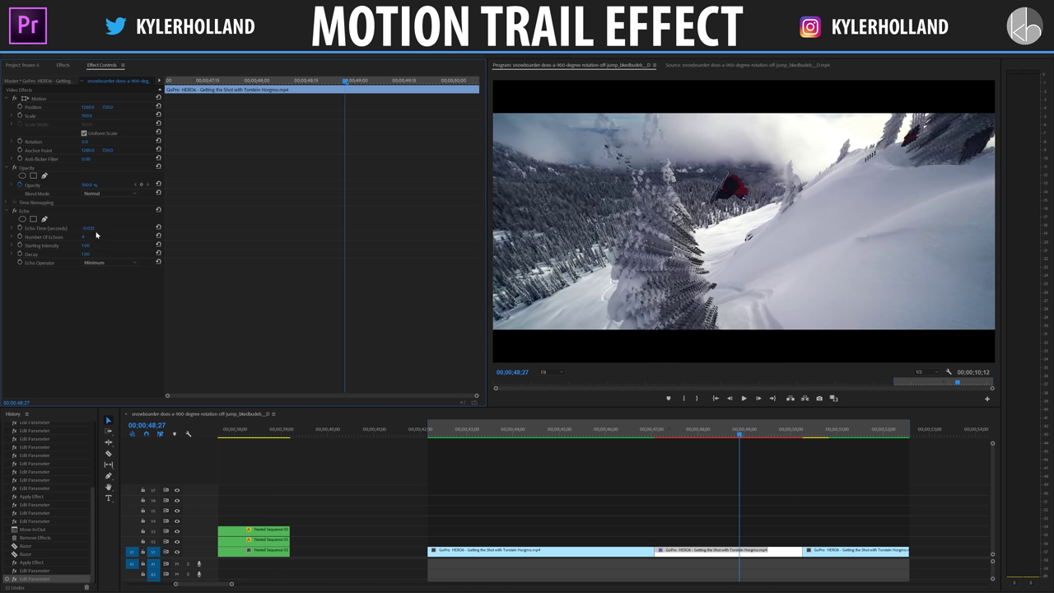
Step: Set the middle GoPro piece's Echo Time to -0.3 seconds and start keyframing it at 00;00;48;27
{"action": "left_click", "coordinate": [89, 227]}
{"action": "type", "text": "-.3"}
{"action": "key", "text": "Return"}
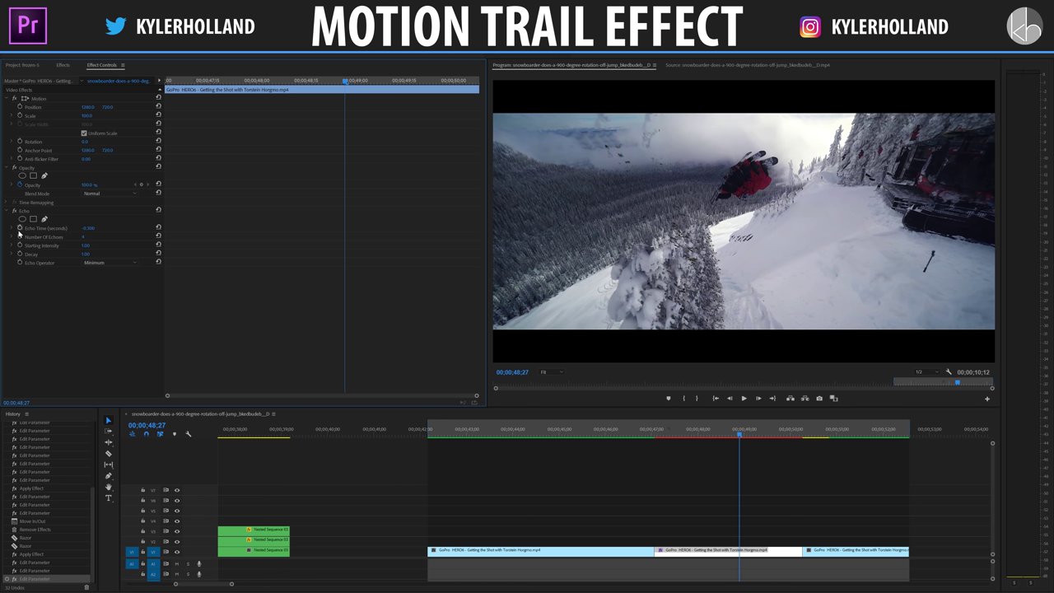
{"action": "left_click", "coordinate": [19, 230]}
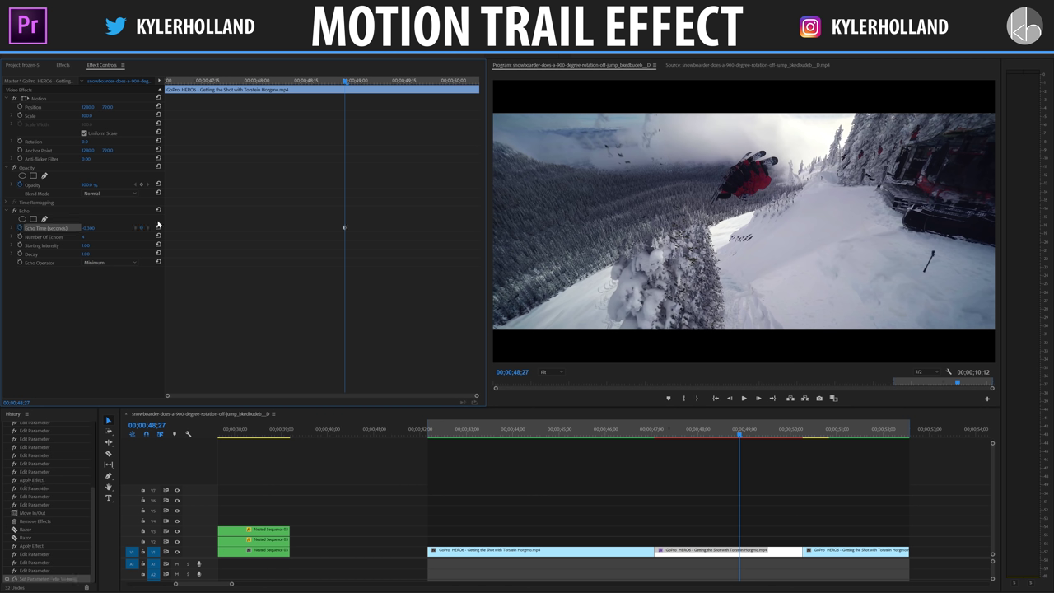
Step: Add an Echo Time keyframe of 0 seconds at the start of the middle piece, 00;00;47;02
{"action": "left_click_drag", "start_coordinate": [343, 79], "coordinate": [156, 80]}
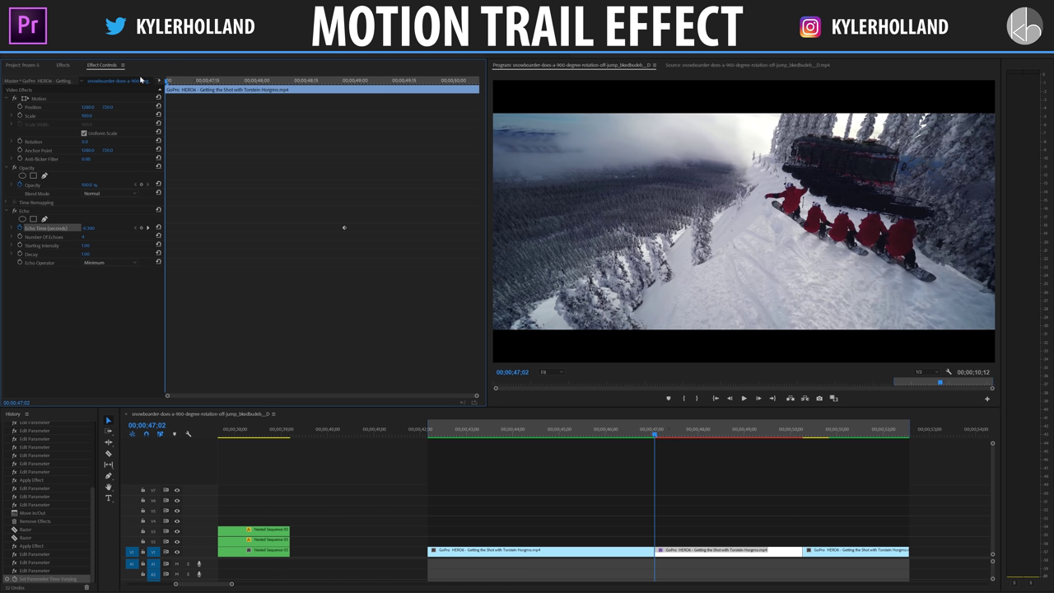
{"action": "left_click", "coordinate": [91, 228]}
{"action": "type", "text": "0"}
{"action": "key", "text": "Return"}
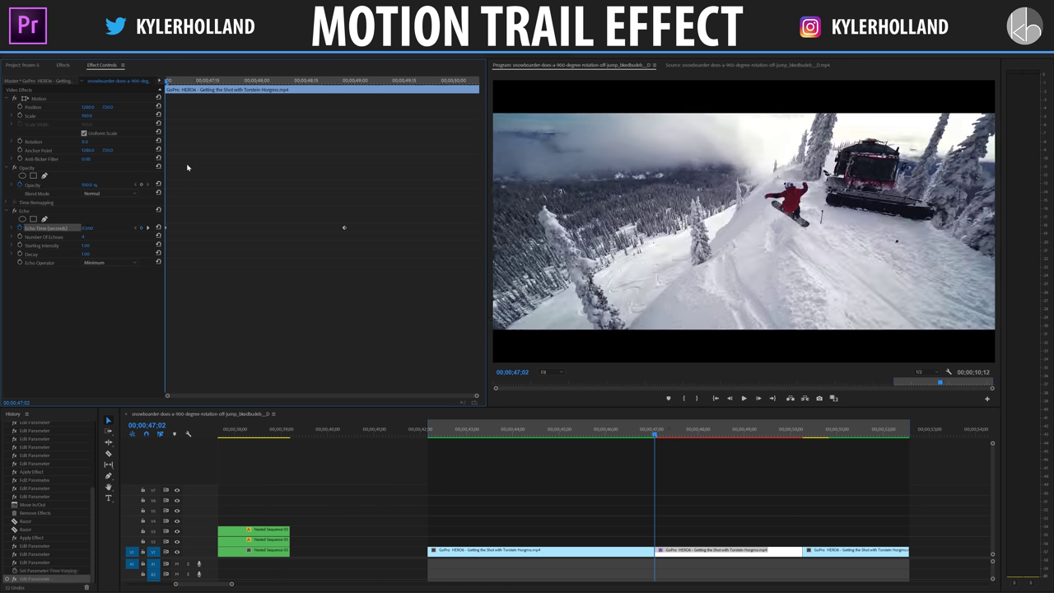
Step: Reset the middle piece's Echo Time to its default at 00;00;50;00, adding a third keyframe
{"action": "left_click_drag", "start_coordinate": [168, 80], "coordinate": [452, 102]}
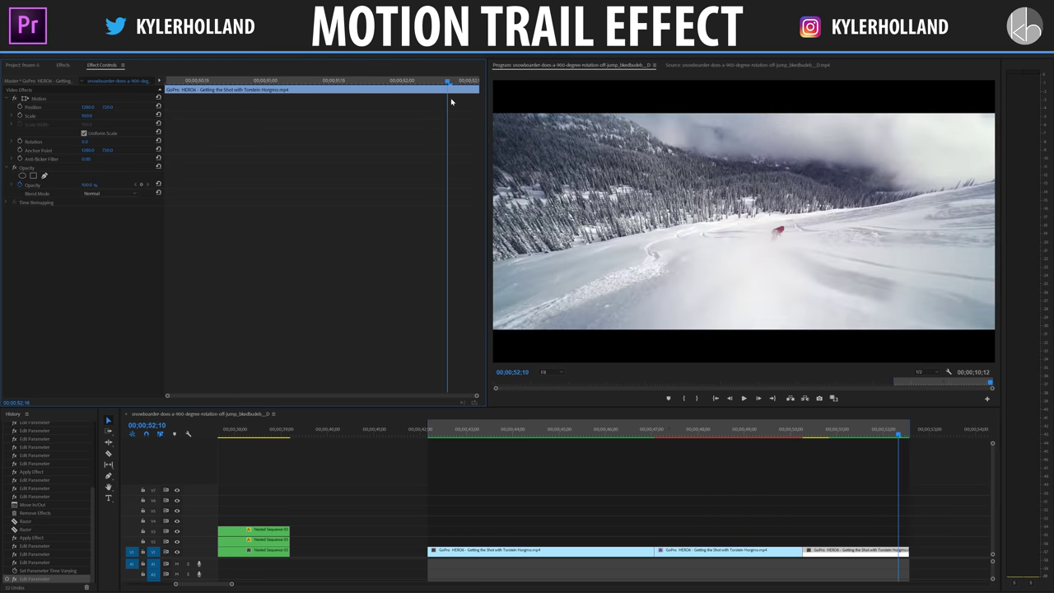
{"action": "left_click", "coordinate": [791, 435]}
{"action": "left_click", "coordinate": [792, 551]}
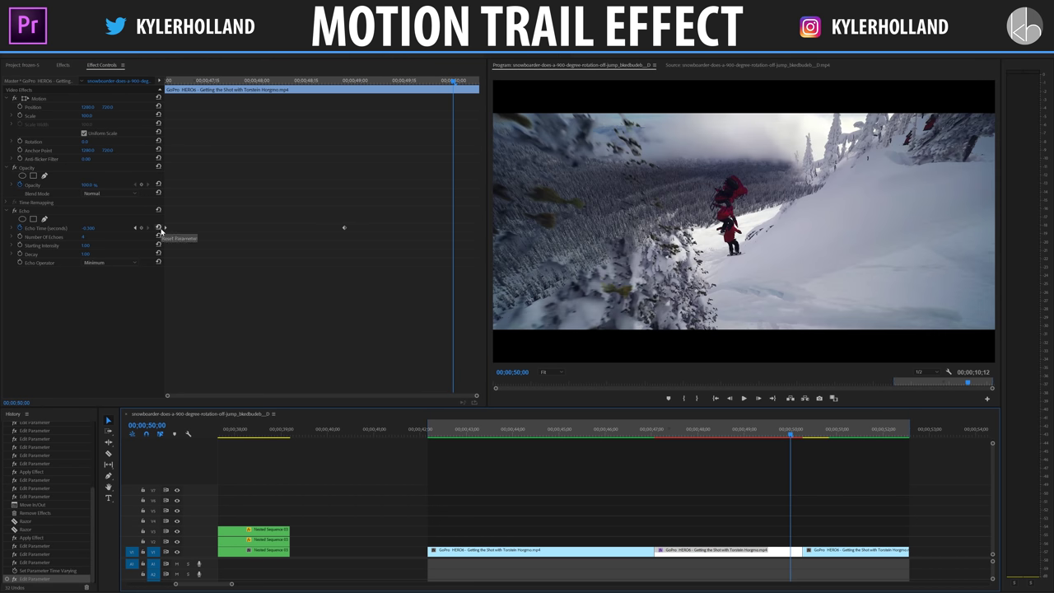
{"action": "left_click", "coordinate": [159, 228]}
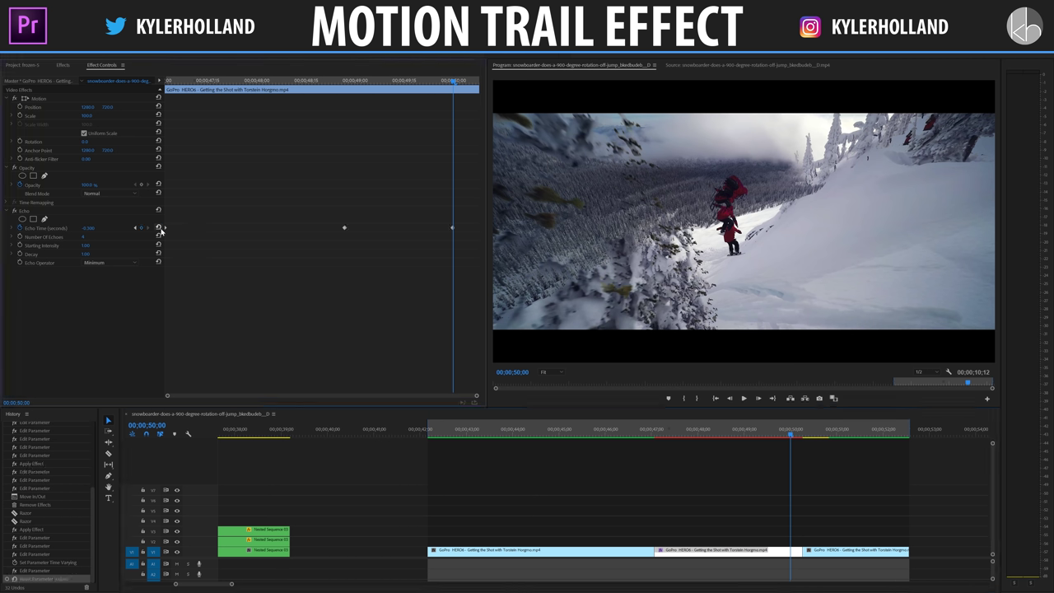
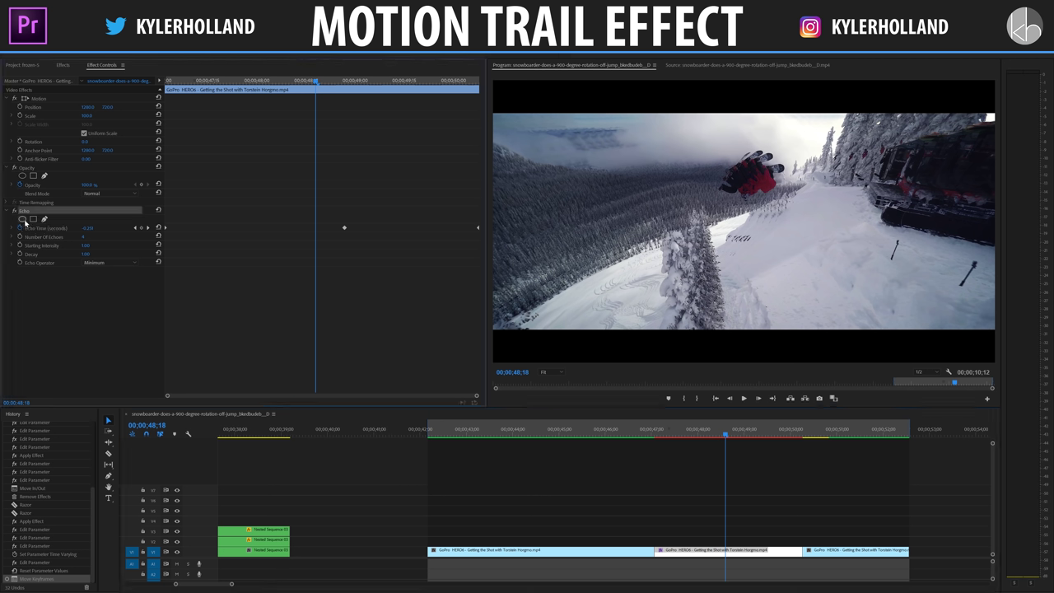
Step: Add an elliptical mask to the Echo effect, fit it around the airborne snowboarder at 00;00;48;18 and increase its feather
{"action": "left_click", "coordinate": [22, 219]}
{"action": "left_click_drag", "start_coordinate": [762, 242], "coordinate": [755, 201]}
{"action": "left_click_drag", "start_coordinate": [814, 181], "coordinate": [787, 179]}
{"action": "left_click_drag", "start_coordinate": [704, 179], "coordinate": [716, 179]}
{"action": "left_click_drag", "start_coordinate": [750, 107], "coordinate": [759, 141]}
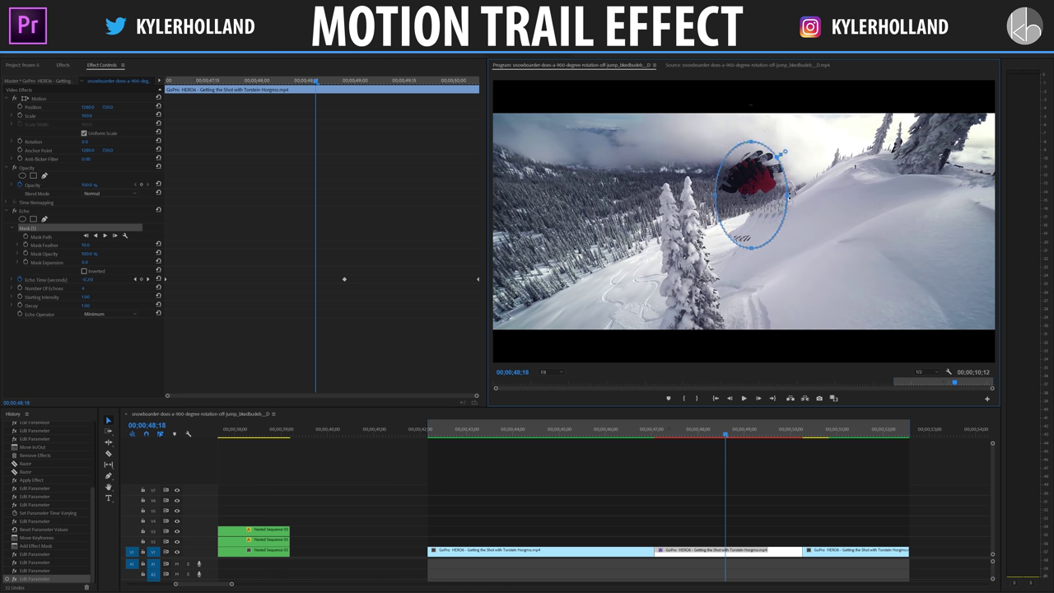
{"action": "left_click_drag", "start_coordinate": [793, 194], "coordinate": [795, 194]}
{"action": "left_click_drag", "start_coordinate": [752, 248], "coordinate": [758, 206]}
{"action": "left_click", "coordinate": [93, 244]}
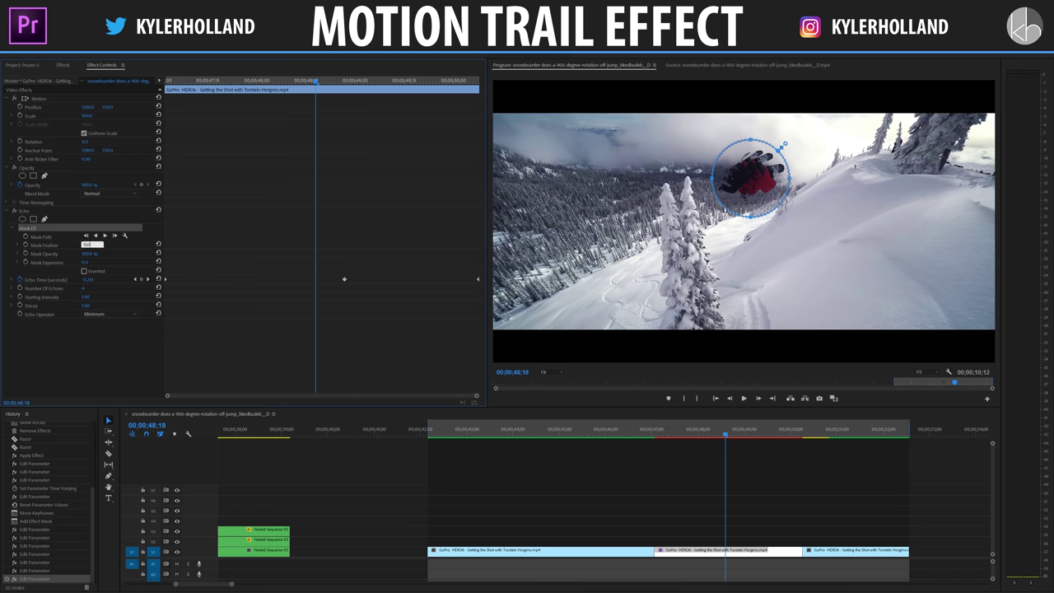
{"action": "key", "text": "Return"}
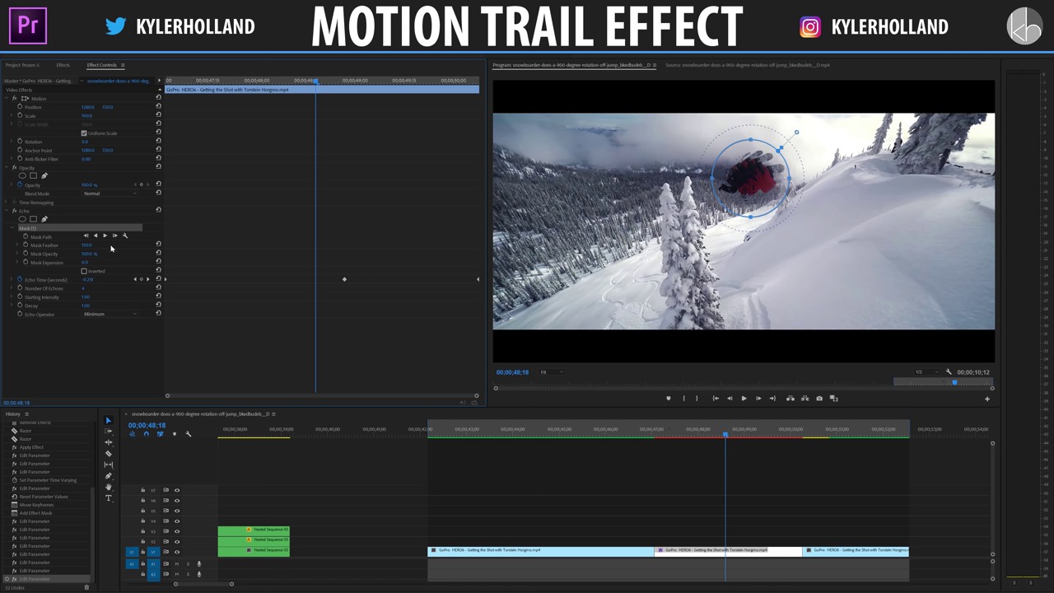
Step: Start keyframing the Echo Mask Path at 00;00;48;18 and reposition the mask over the snowboarder at 00;00;48;07
{"action": "left_click", "coordinate": [25, 237]}
{"action": "left_click", "coordinate": [300, 267]}
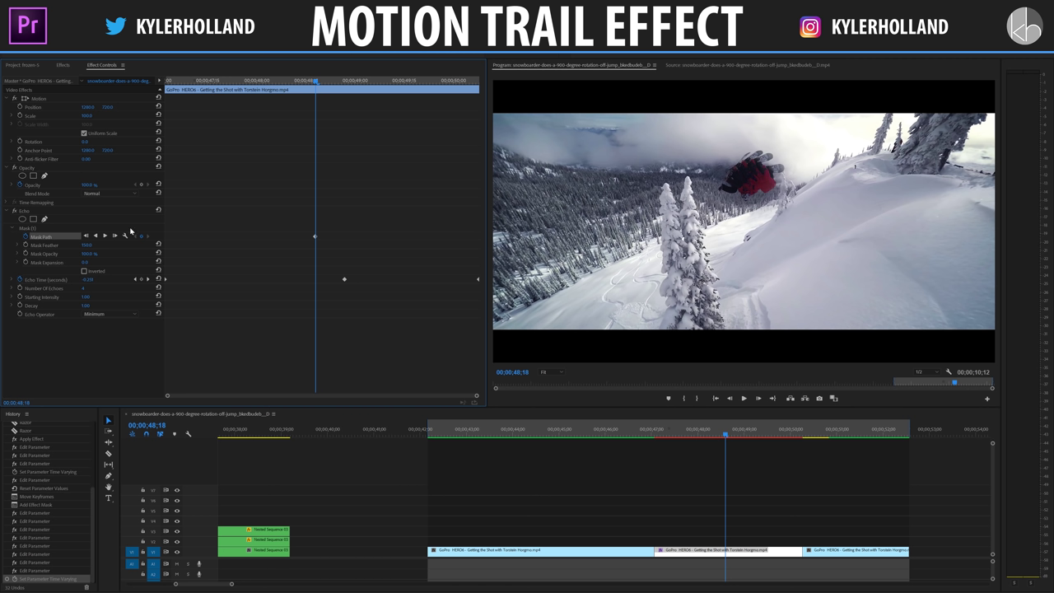
{"action": "left_click", "coordinate": [28, 228]}
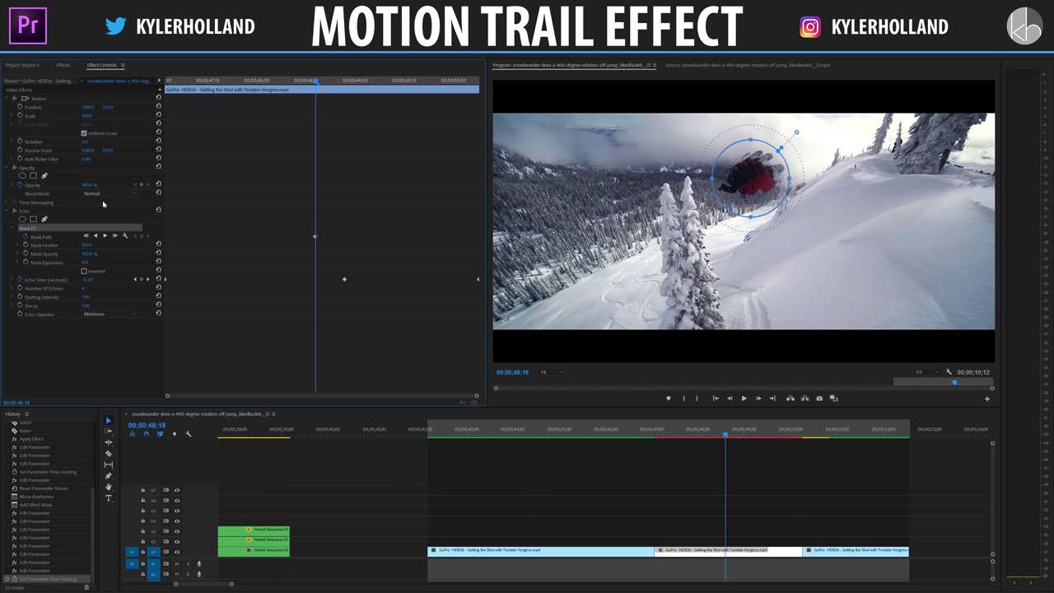
{"action": "left_click", "coordinate": [710, 431]}
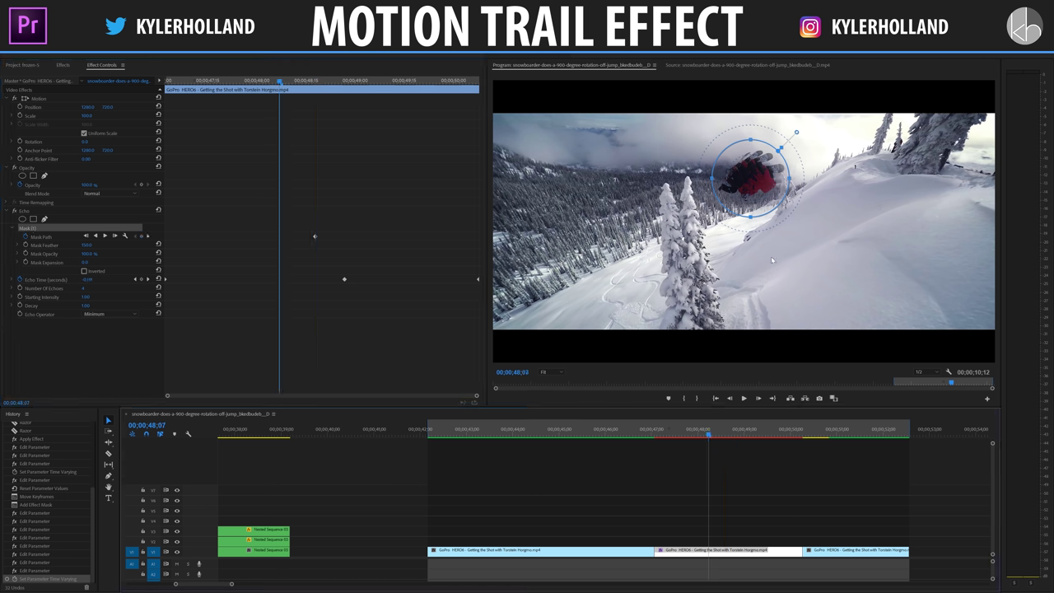
{"action": "left_click_drag", "start_coordinate": [754, 190], "coordinate": [764, 188]}
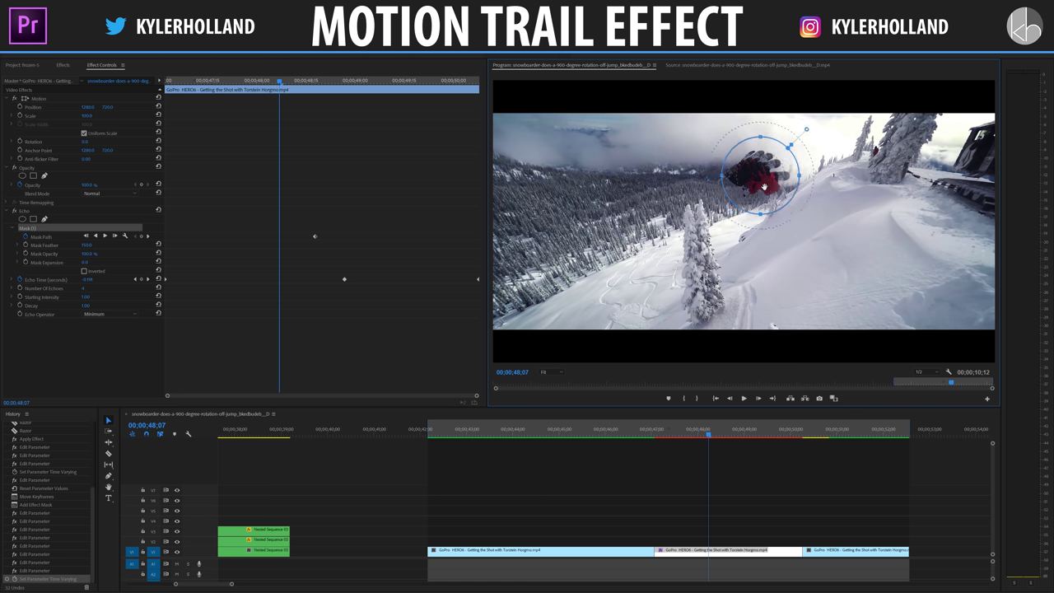
Step: Reposition the Echo mask over the snowboarder at 00;00;47;24 and 00;00;47;09 to keyframe the takeoff
{"action": "left_click", "coordinate": [690, 432]}
{"action": "left_click", "coordinate": [765, 197]}
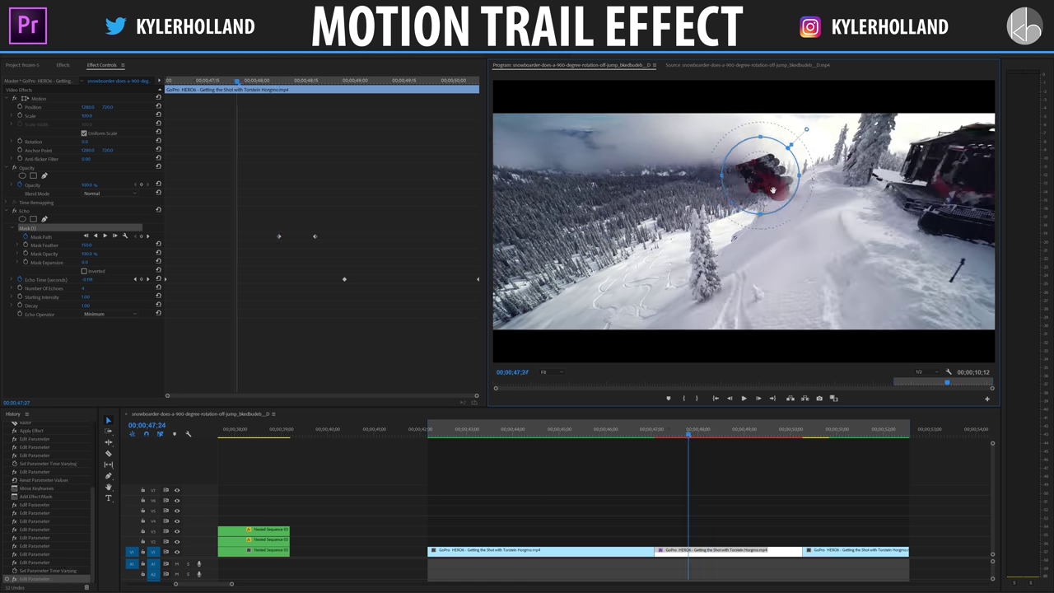
{"action": "left_click_drag", "start_coordinate": [781, 195], "coordinate": [793, 206]}
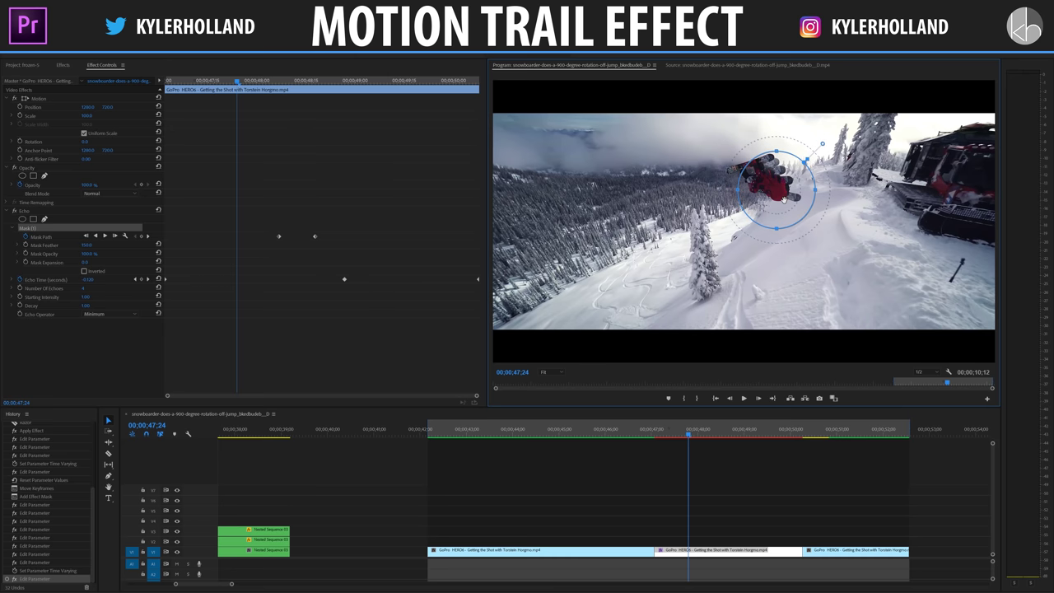
{"action": "left_click", "coordinate": [667, 433]}
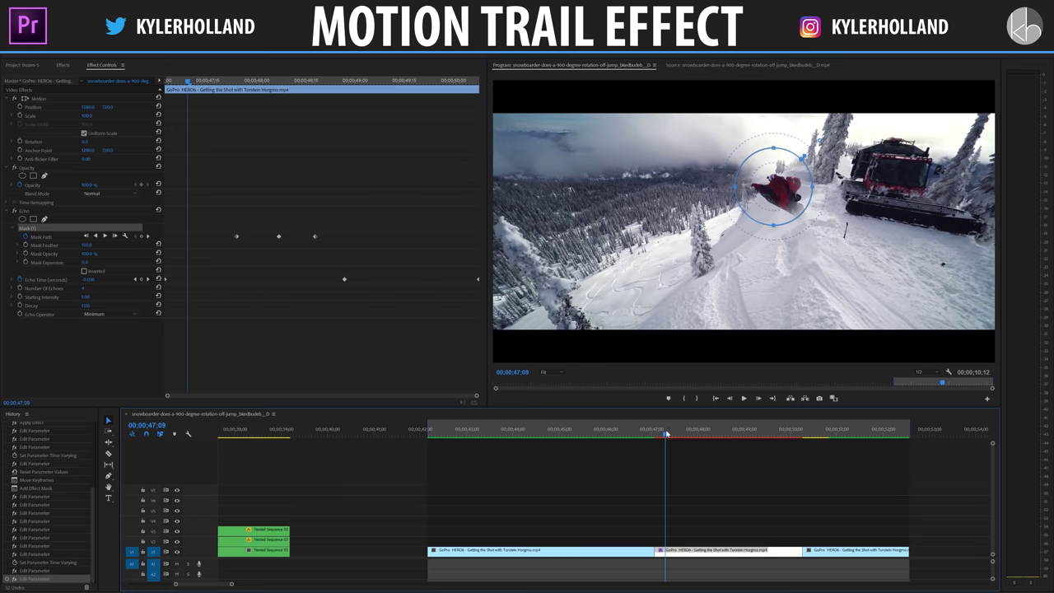
{"action": "left_click", "coordinate": [767, 190]}
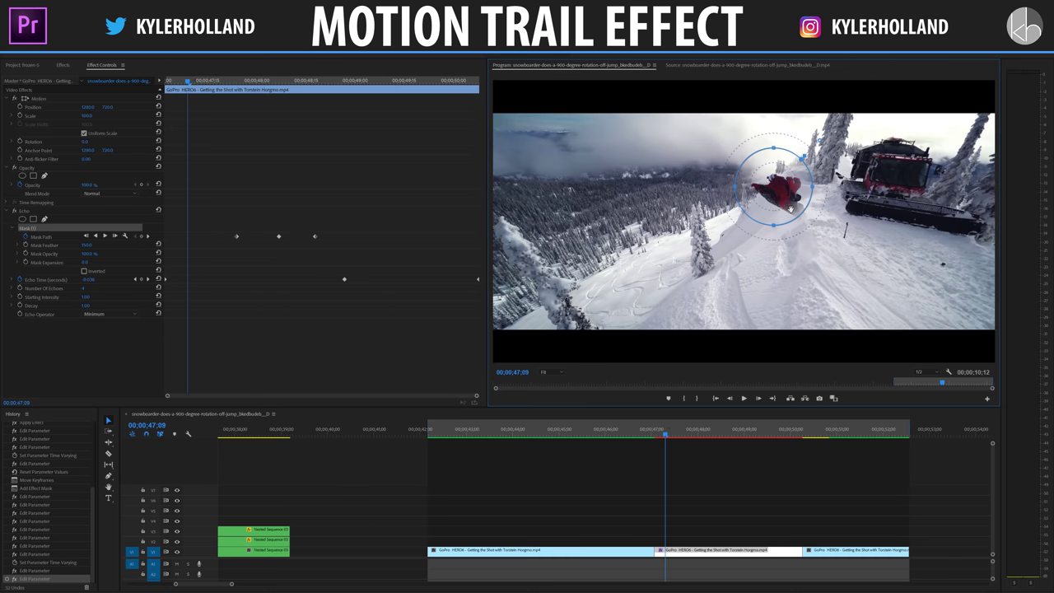
{"action": "left_click_drag", "start_coordinate": [795, 212], "coordinate": [786, 207]}
Step: Reposition the Echo mask over the snowboarder at 00;00;49;00 and 00;00;49;09
{"action": "left_click_drag", "start_coordinate": [655, 433], "coordinate": [728, 434]}
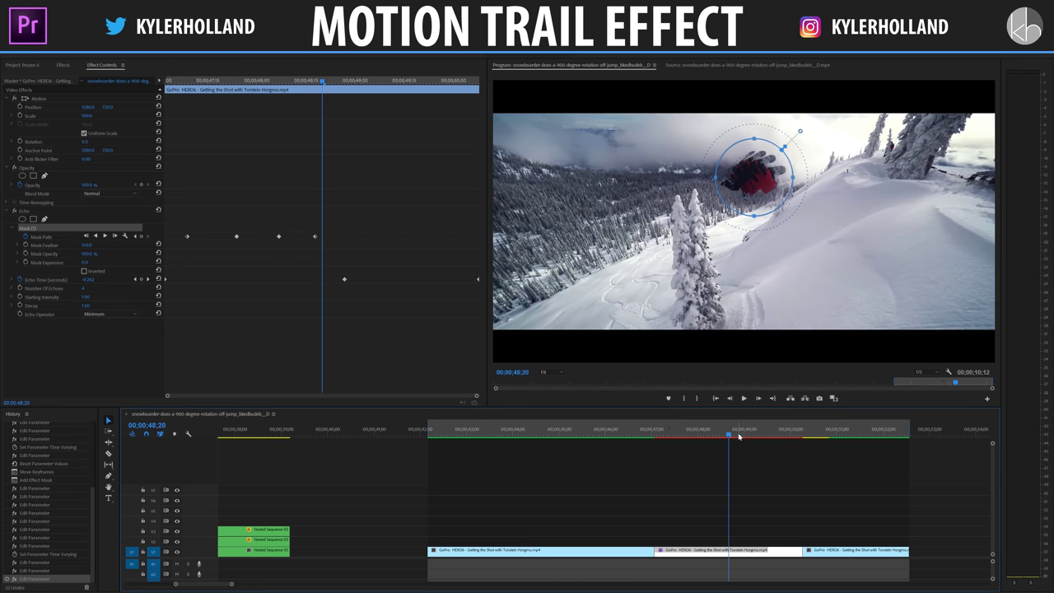
{"action": "left_click", "coordinate": [744, 436]}
{"action": "left_click_drag", "start_coordinate": [751, 188], "coordinate": [746, 188]}
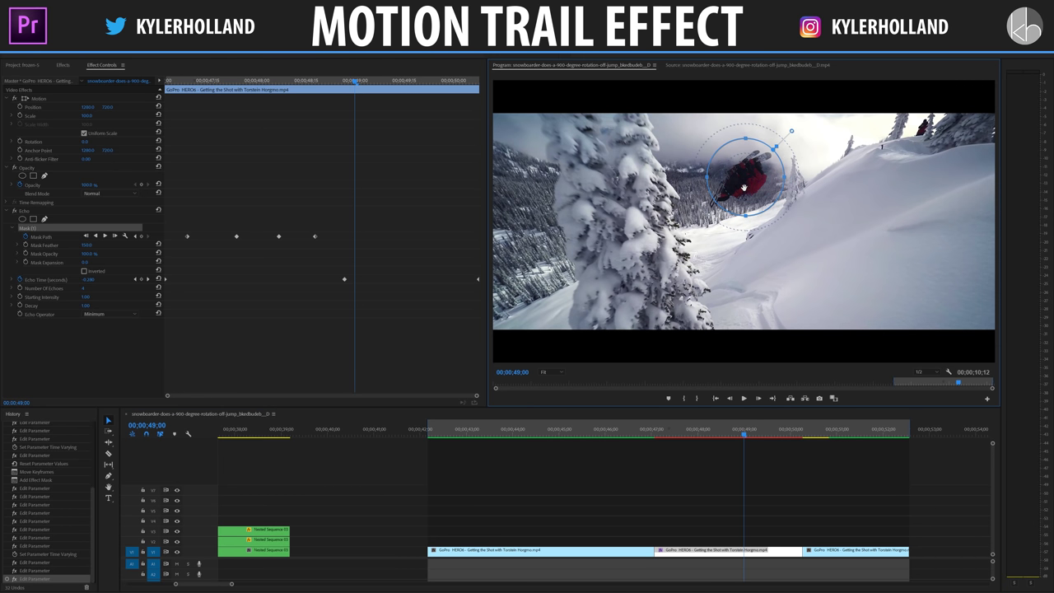
{"action": "left_click", "coordinate": [758, 435]}
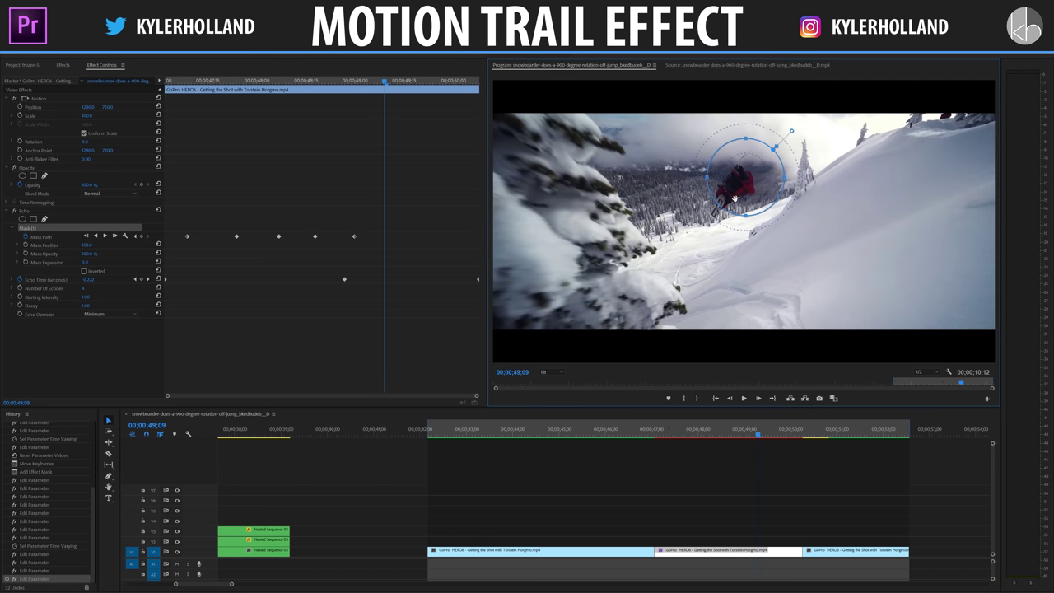
{"action": "left_click_drag", "start_coordinate": [735, 198], "coordinate": [728, 209]}
Step: Keyframe the Echo mask around the landing snowboarder at 00;00;49;17, 00;00;49;27 and 00;00;50;04
{"action": "left_click", "coordinate": [771, 434]}
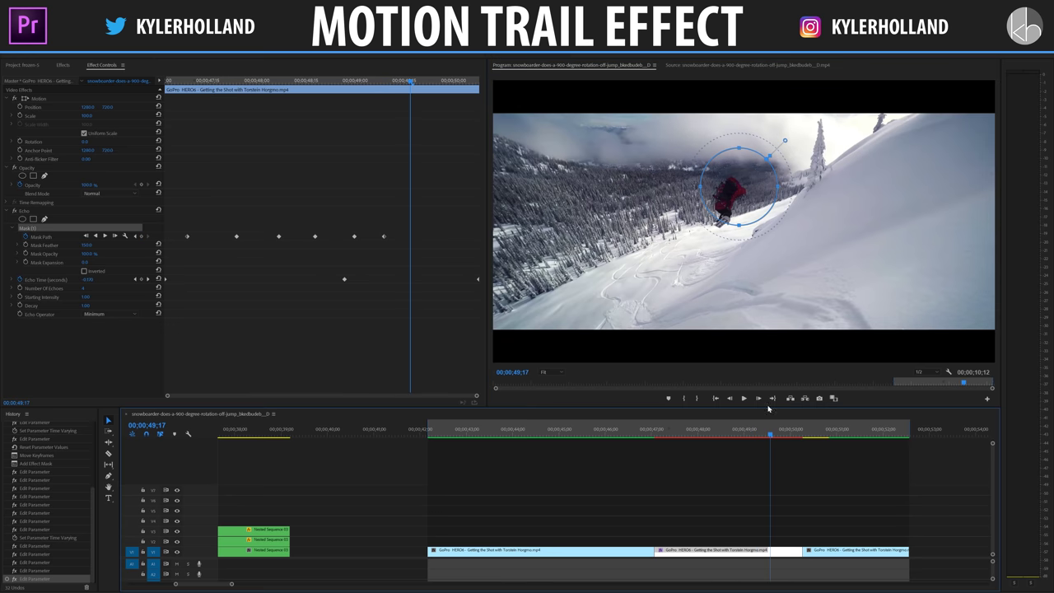
{"action": "left_click_drag", "start_coordinate": [737, 187], "coordinate": [732, 196]}
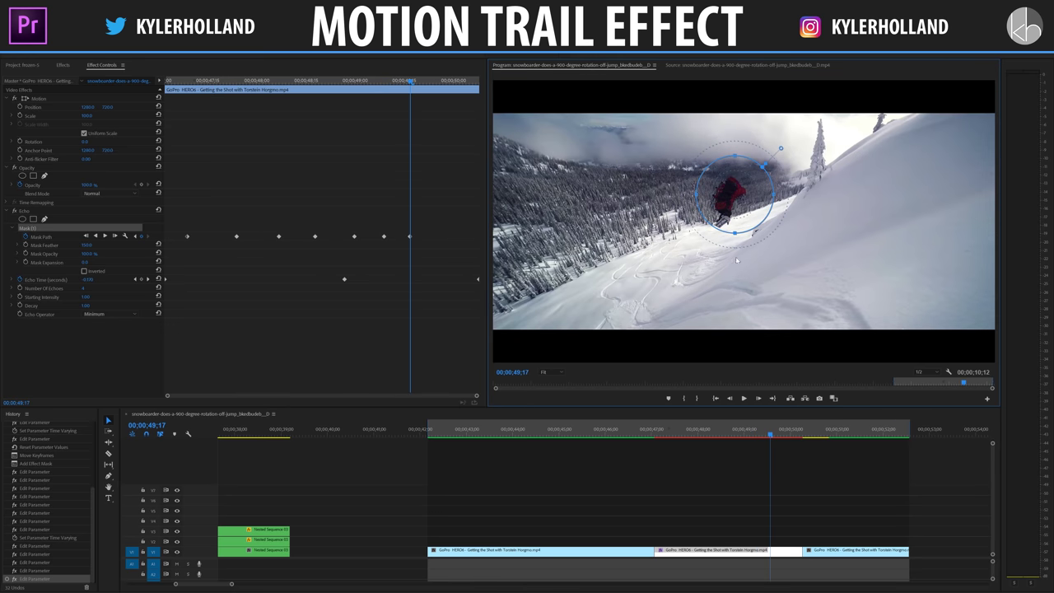
{"action": "left_click", "coordinate": [786, 435]}
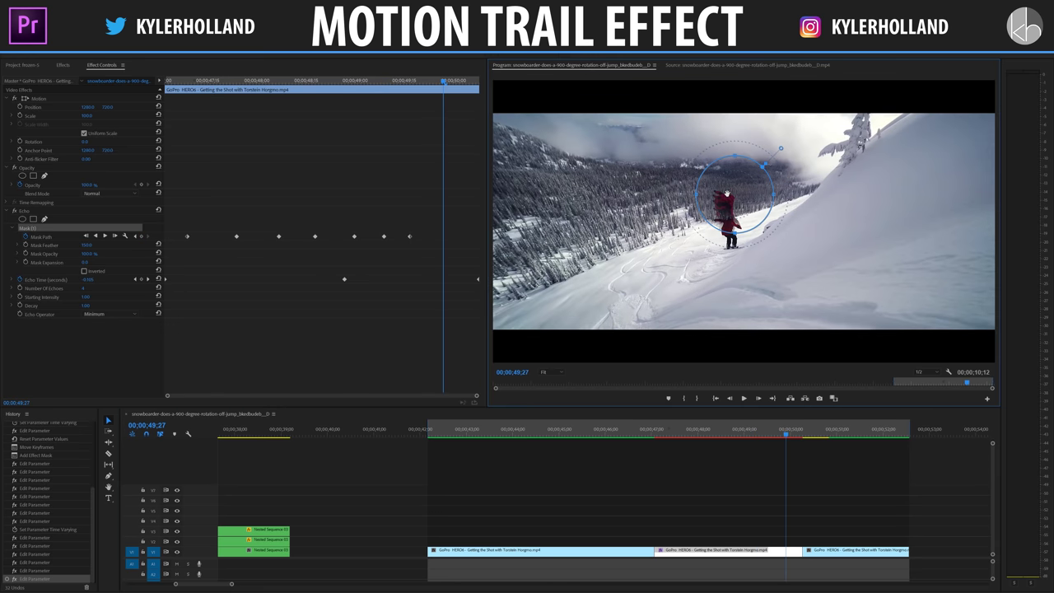
{"action": "left_click_drag", "start_coordinate": [726, 198], "coordinate": [729, 206]}
{"action": "left_click", "coordinate": [797, 434]}
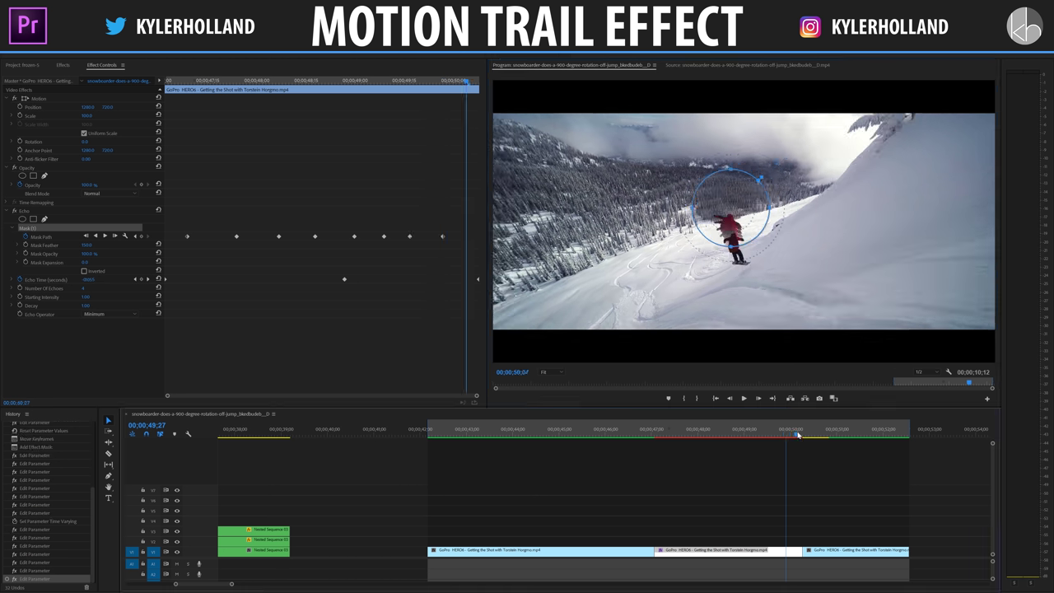
{"action": "left_click_drag", "start_coordinate": [735, 228], "coordinate": [737, 238]}
{"action": "mouse_move", "coordinate": [795, 443]}
{"action": "left_mouse_down"}
{"action": "mouse_move", "coordinate": [810, 436]}
{"action": "mouse_move", "coordinate": [785, 432]}
{"action": "left_mouse_up"}
Step: Mark a range from 00;00;45;27 to a point shortly after the middle piece, and render it for playback
{"action": "left_click", "coordinate": [601, 430]}
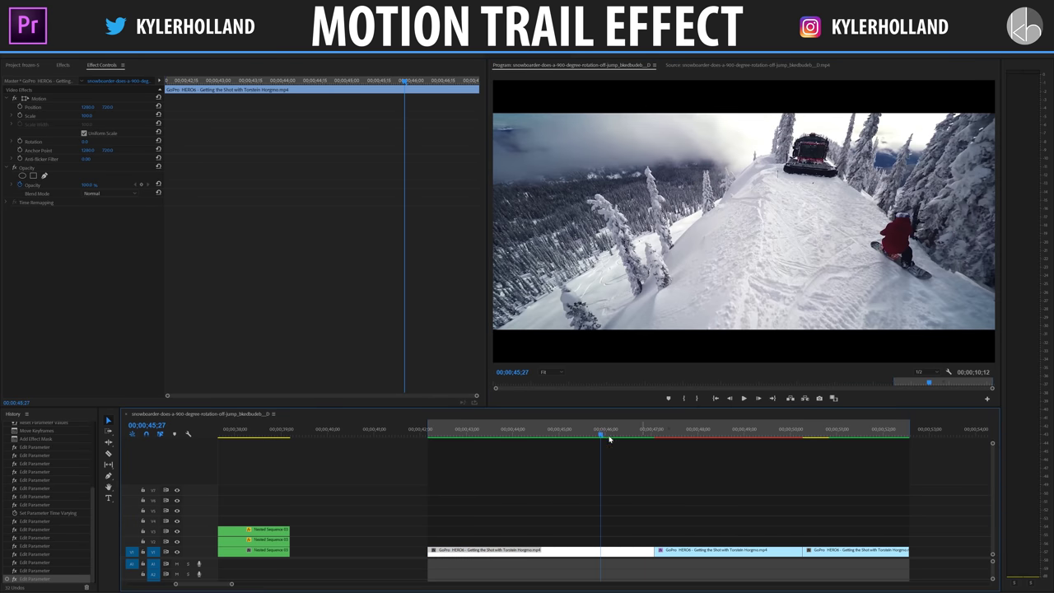
{"action": "key", "text": "i"}
{"action": "left_click", "coordinate": [857, 433]}
{"action": "key", "text": "o"}
{"action": "key", "text": "Return"}
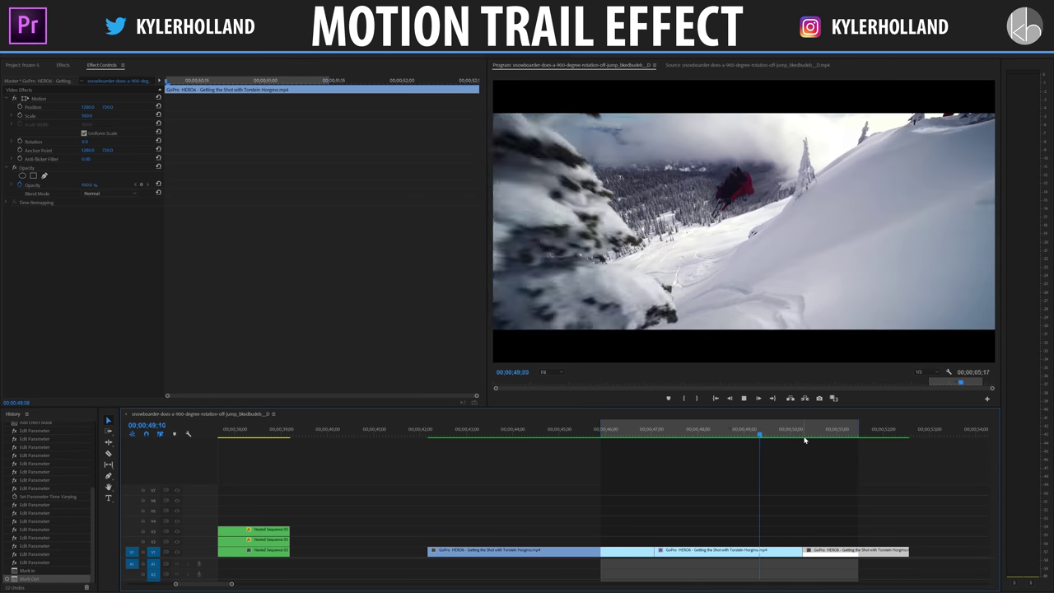
Step: Extend the middle GoPro piece to just before 00;00;51;00, trimming the start of the last piece to match
{"action": "left_click", "coordinate": [792, 437]}
{"action": "left_click_drag", "start_coordinate": [792, 436], "coordinate": [799, 444]}
{"action": "left_click", "coordinate": [824, 551]}
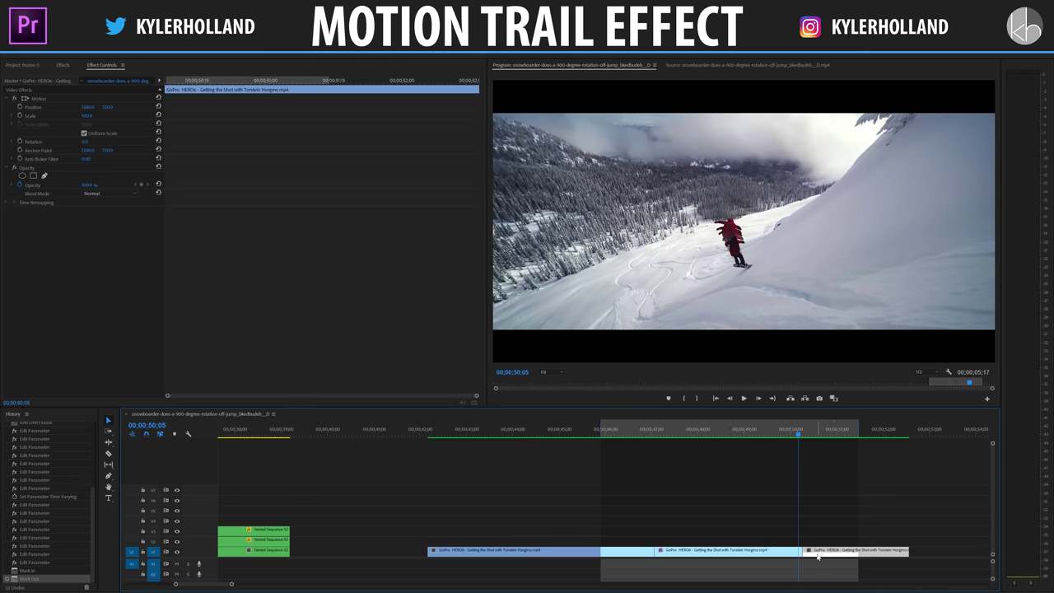
{"action": "mouse_move", "coordinate": [804, 550]}
{"action": "left_mouse_down"}
{"action": "mouse_move", "coordinate": [836, 550]}
{"action": "mouse_move", "coordinate": [807, 551]}
{"action": "mouse_move", "coordinate": [824, 554]}
{"action": "left_mouse_up"}
{"action": "mouse_move", "coordinate": [800, 431]}
{"action": "left_mouse_down"}
{"action": "mouse_move", "coordinate": [825, 433]}
{"action": "mouse_move", "coordinate": [797, 432]}
{"action": "left_mouse_up"}
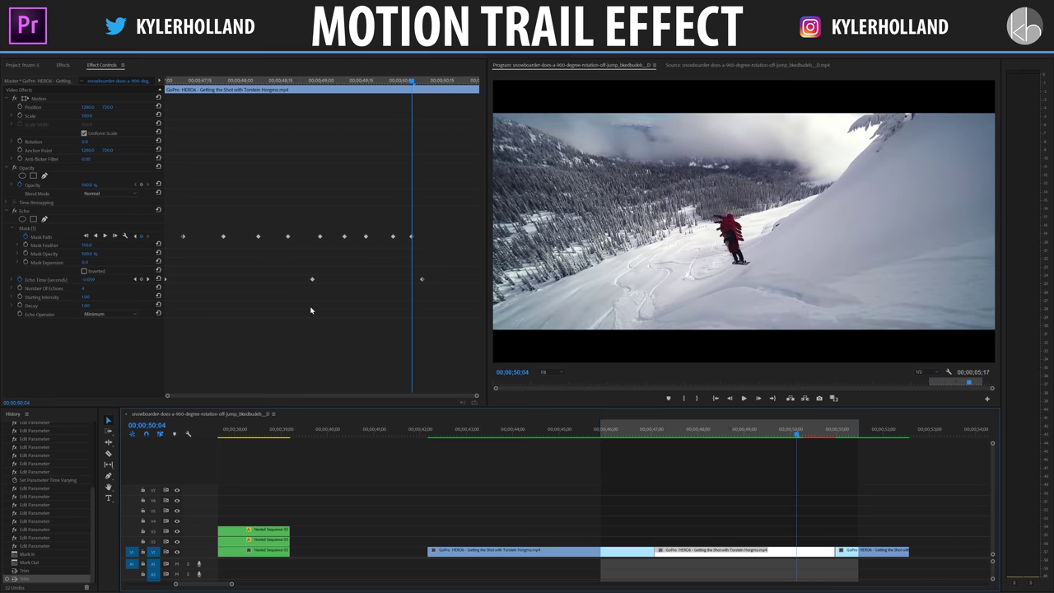
Step: Keyframe the Echo Mask Opacity from 100% at 00;00;50;04, fading it down by the end of the middle piece
{"action": "left_click", "coordinate": [25, 254]}
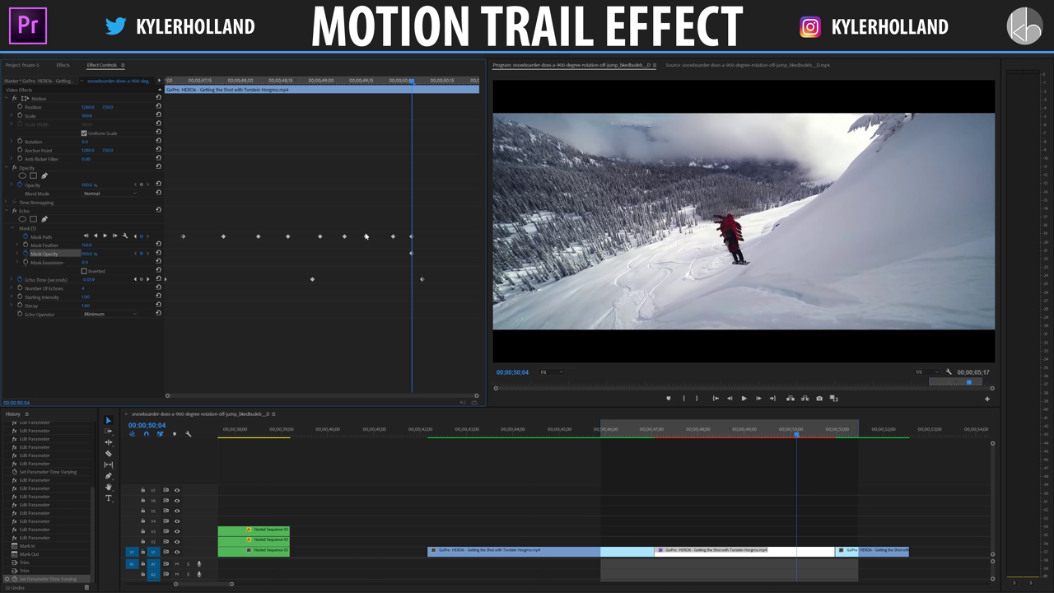
{"action": "key", "text": "space"}
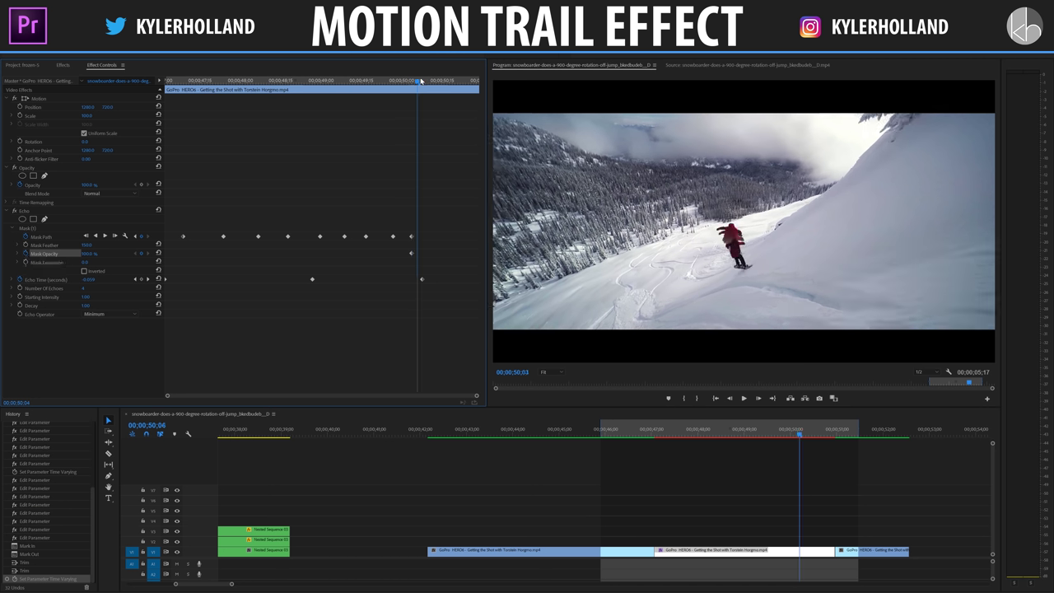
{"action": "left_click_drag", "start_coordinate": [89, 254], "coordinate": [8, 254]}
{"action": "left_click_drag", "start_coordinate": [451, 254], "coordinate": [478, 257]}
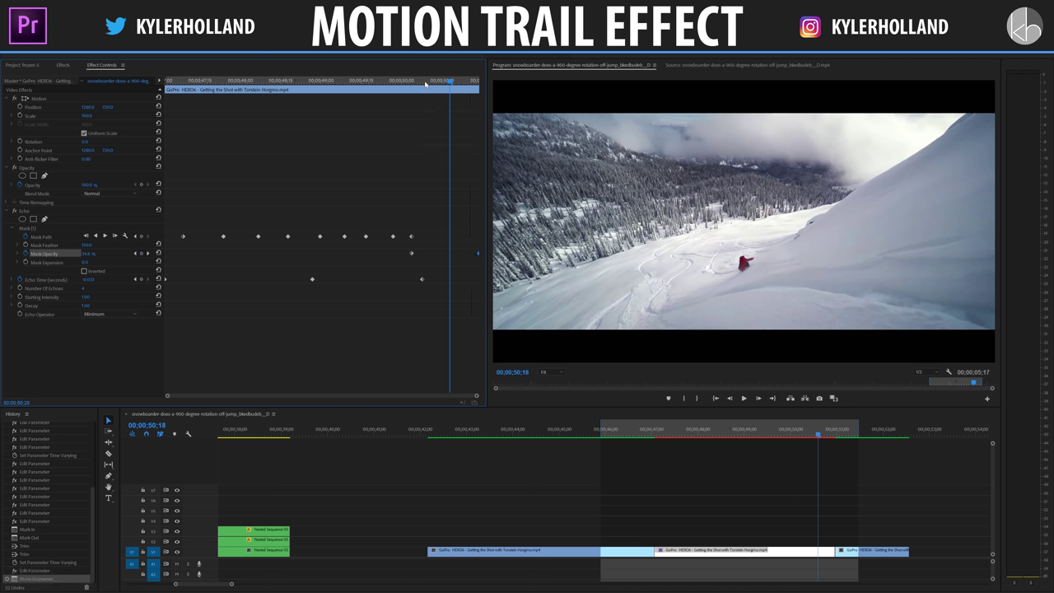
{"action": "left_click_drag", "start_coordinate": [448, 80], "coordinate": [362, 81]}
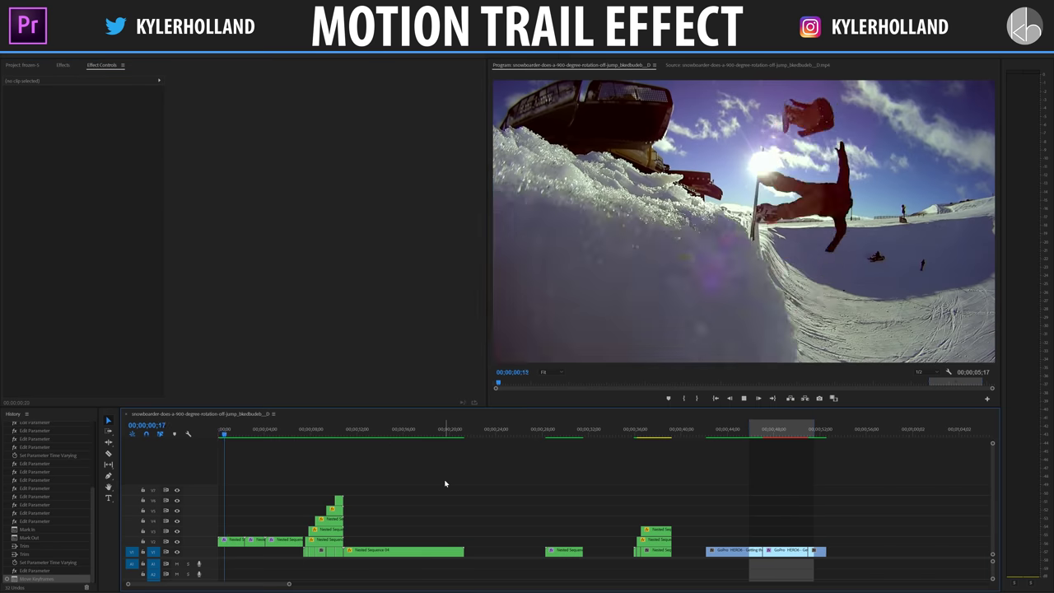